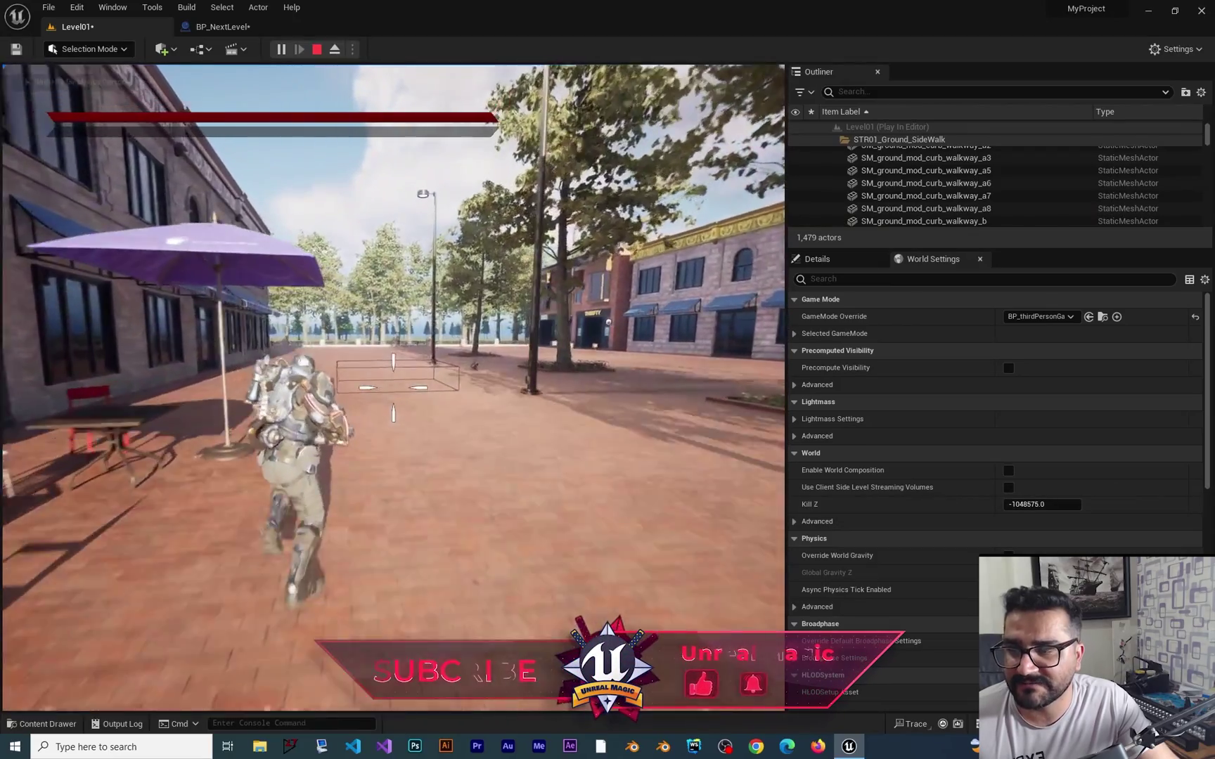
{"action": "key", "text": "w"}
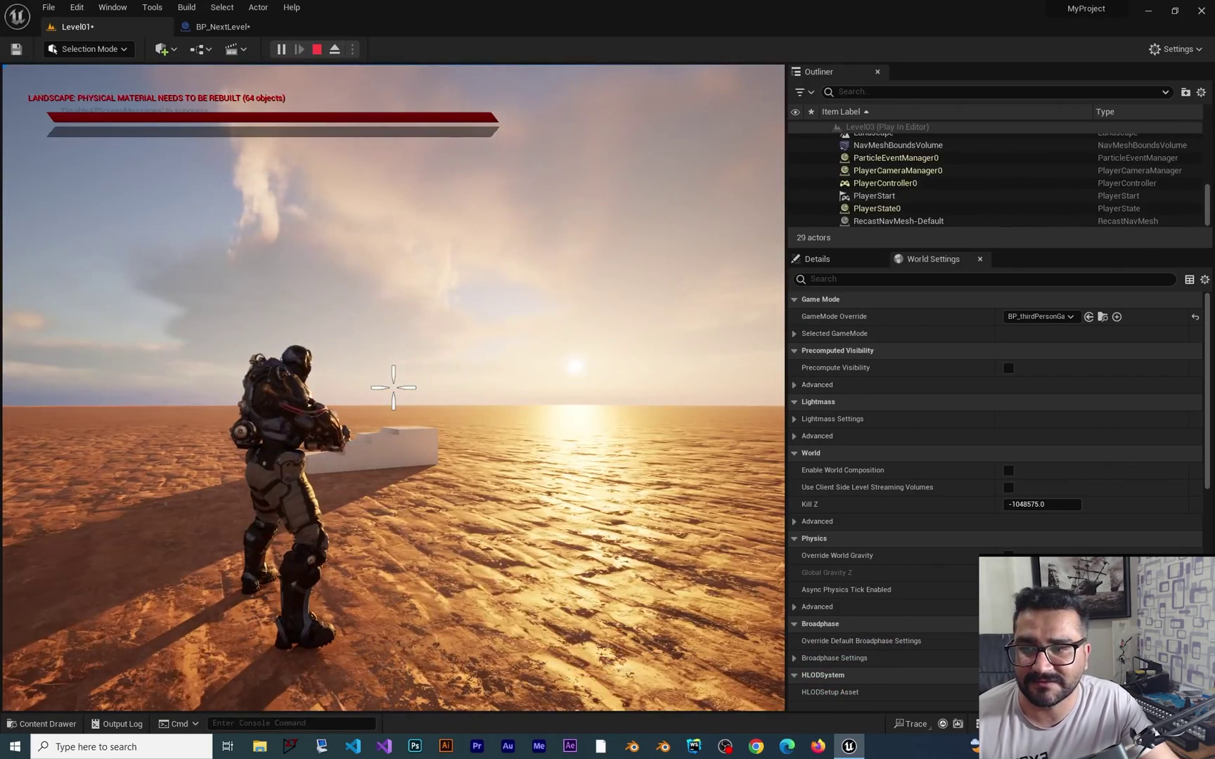
Step: Walk the character forward in the test game, then exit Play In Editor back to Level01
{"action": "key", "text": "Escape"}
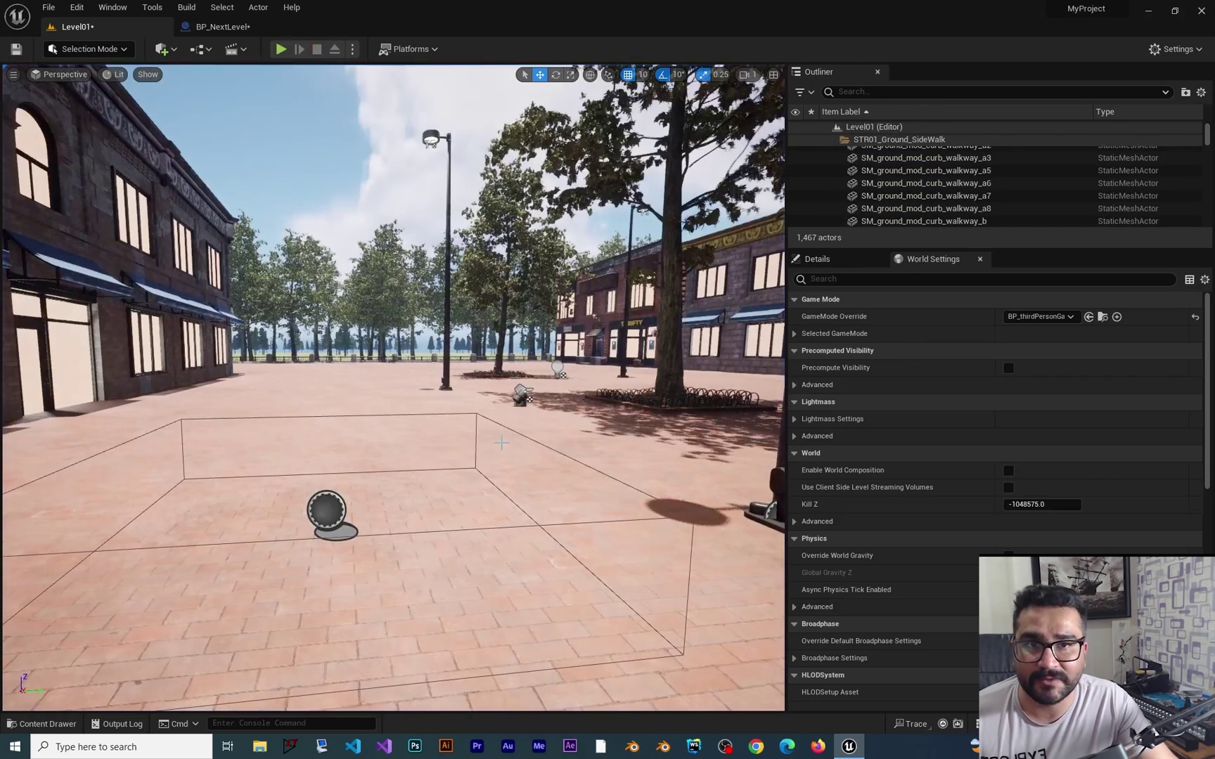
Step: In the Levels folder, create a User Widget blueprint named WBP_LoadingScreen and open it
{"action": "left_click", "coordinate": [79, 723]}
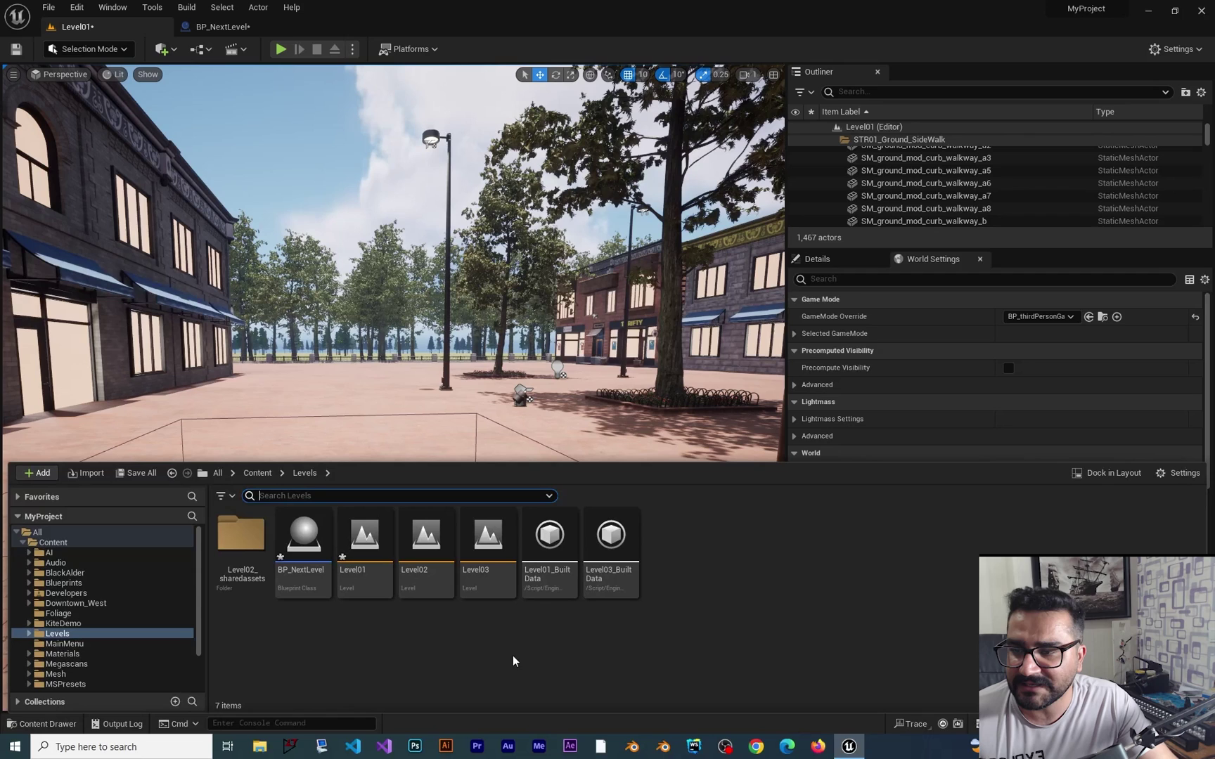
{"action": "right_click", "coordinate": [688, 655]}
{"action": "mouse_move", "coordinate": [749, 638]}
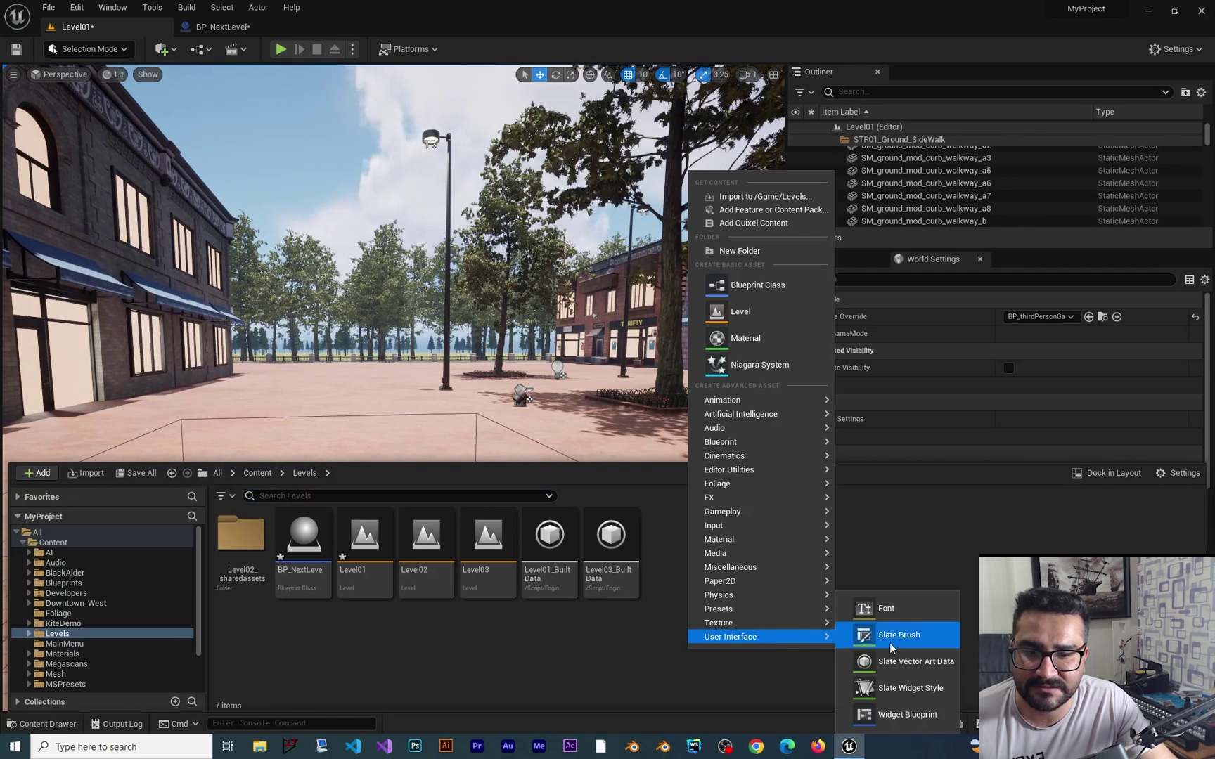
{"action": "left_click", "coordinate": [885, 713]}
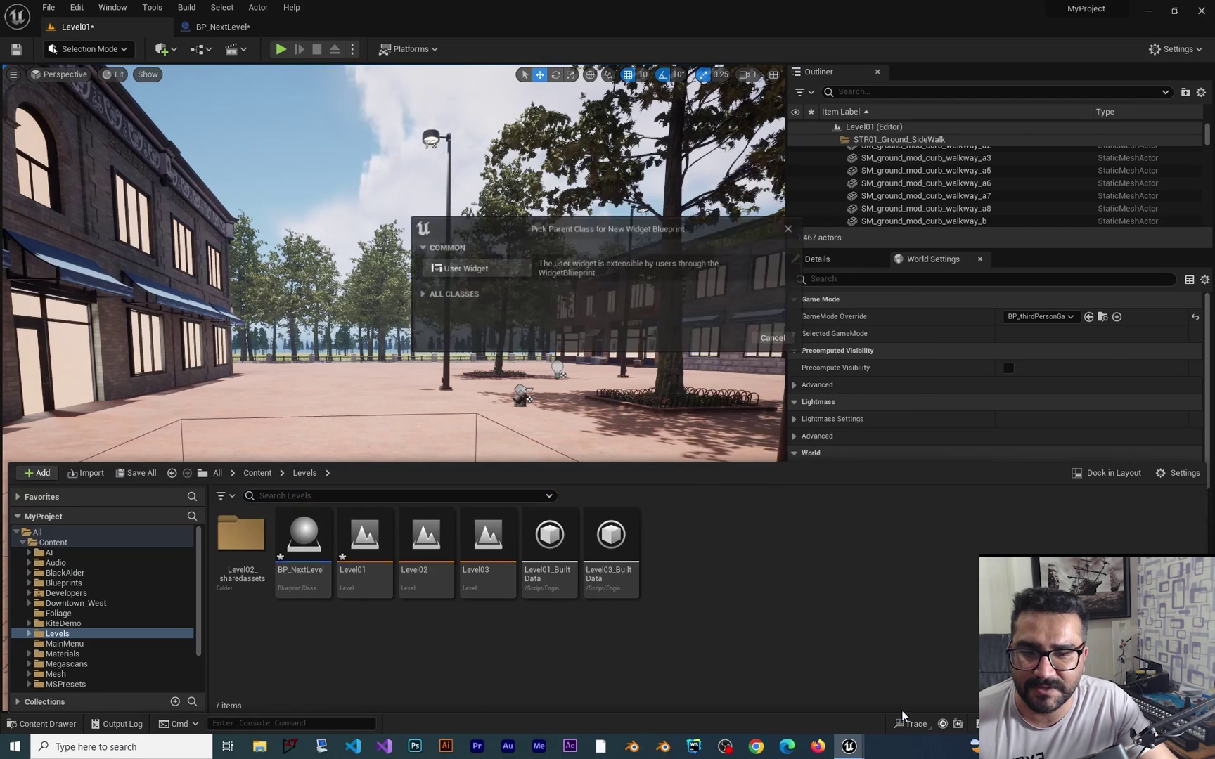
{"action": "left_click", "coordinate": [474, 266]}
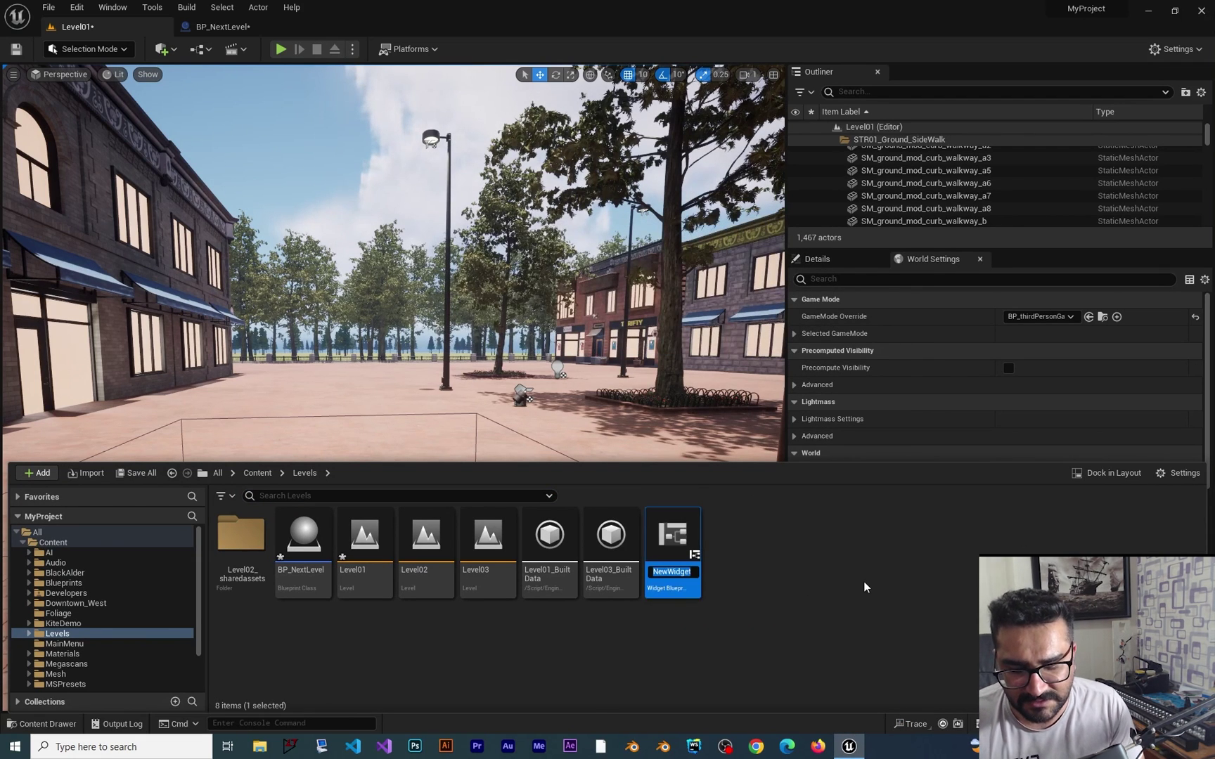
{"action": "type", "text": "WBP"}
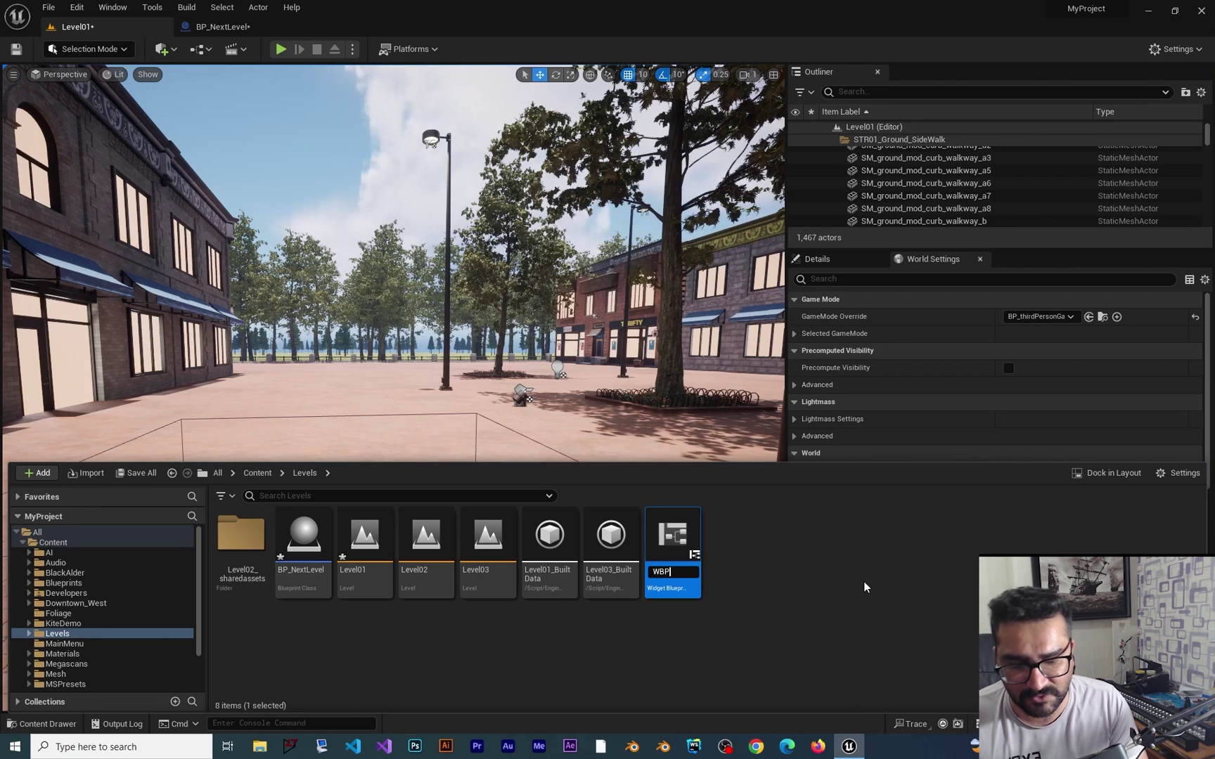
{"action": "type", "text": "_"}
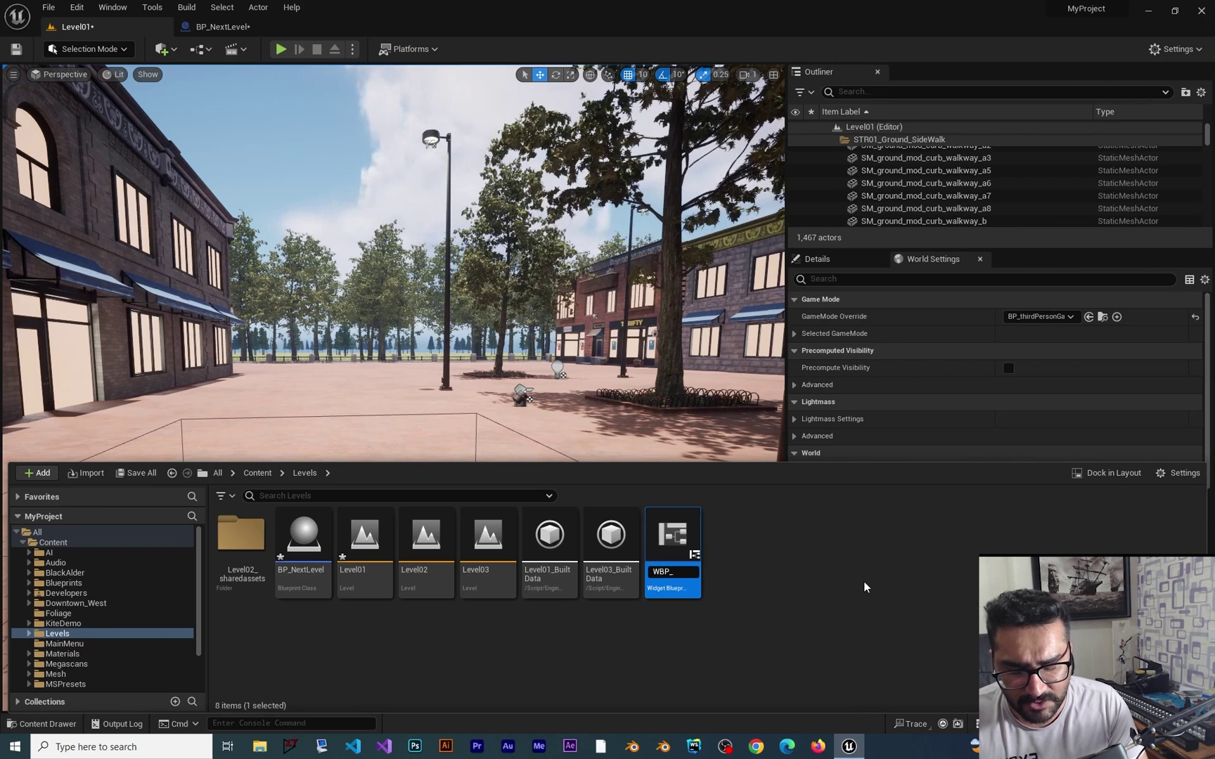
{"action": "type", "text": "LoadingSc"}
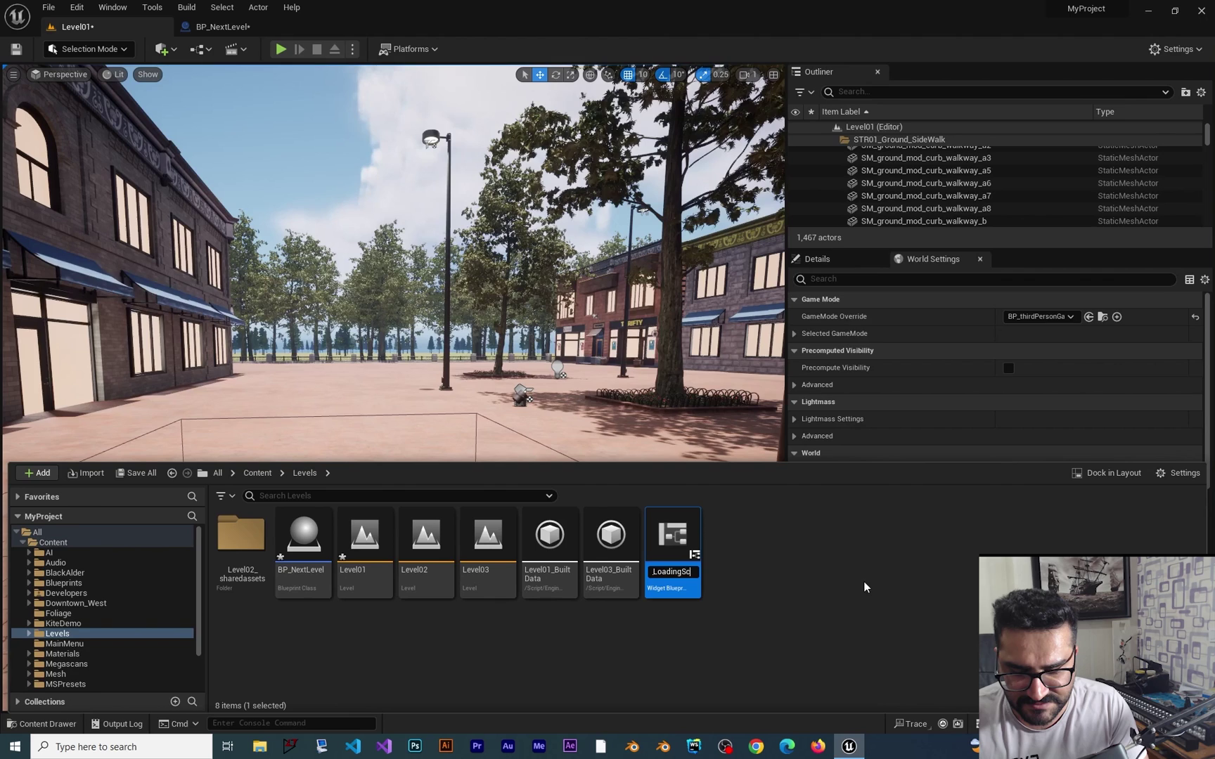
{"action": "type", "text": "reen"}
{"action": "key", "text": "Return"}
{"action": "key", "text": "Return"}
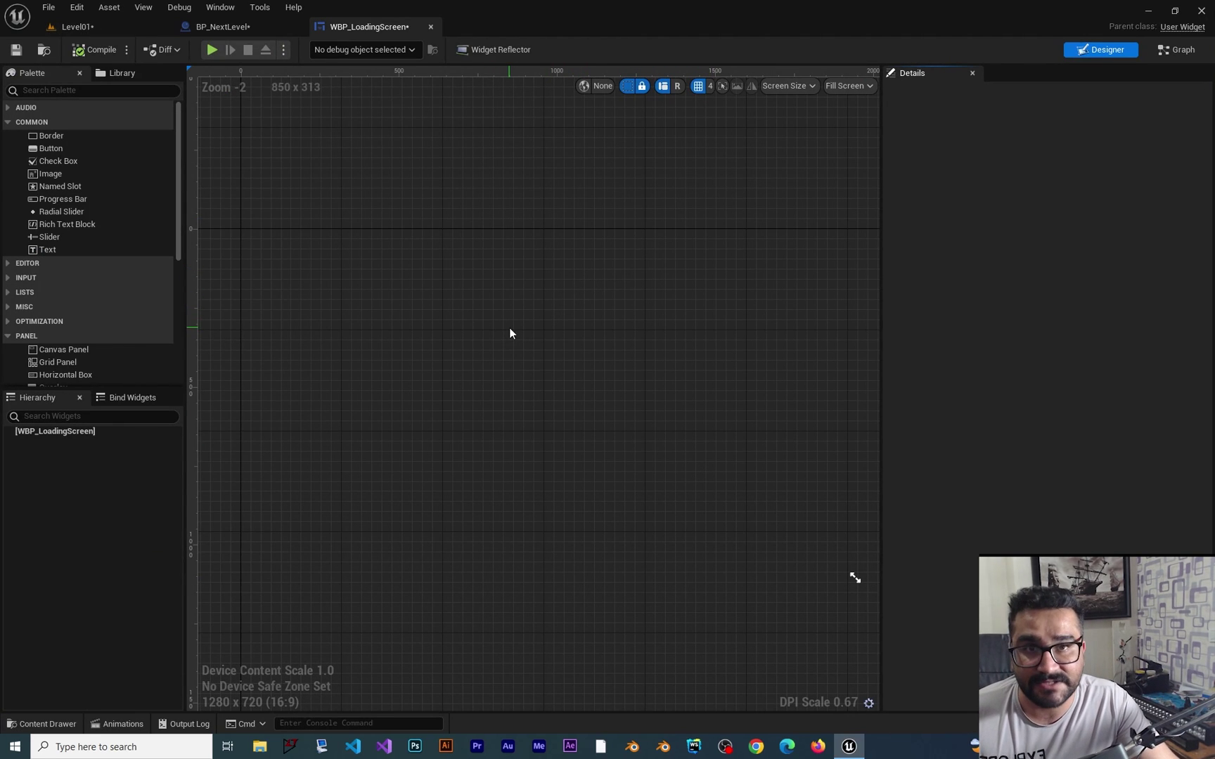
Step: Add a Canvas Panel as the root and place an Image widget inside it
{"action": "scroll", "coordinate": [93, 332], "scroll_direction": "down", "scroll_amount": 2}
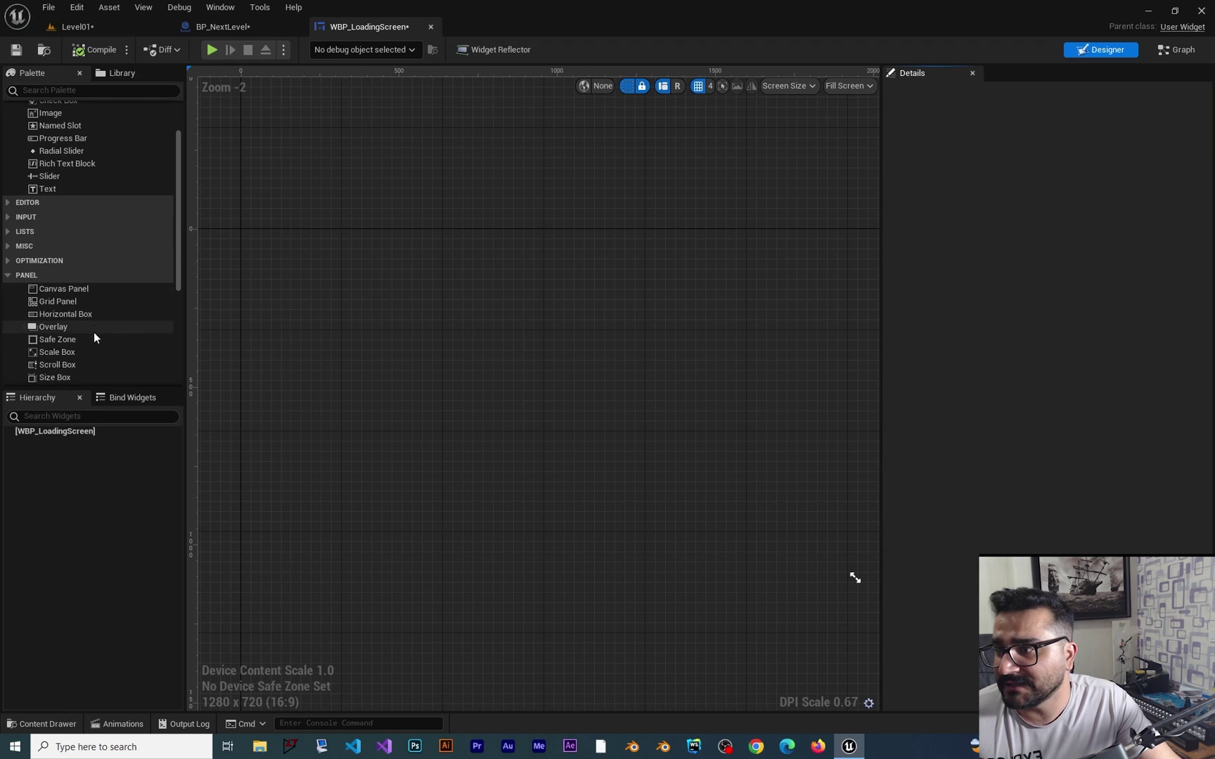
{"action": "left_click_drag", "start_coordinate": [77, 288], "coordinate": [77, 433]}
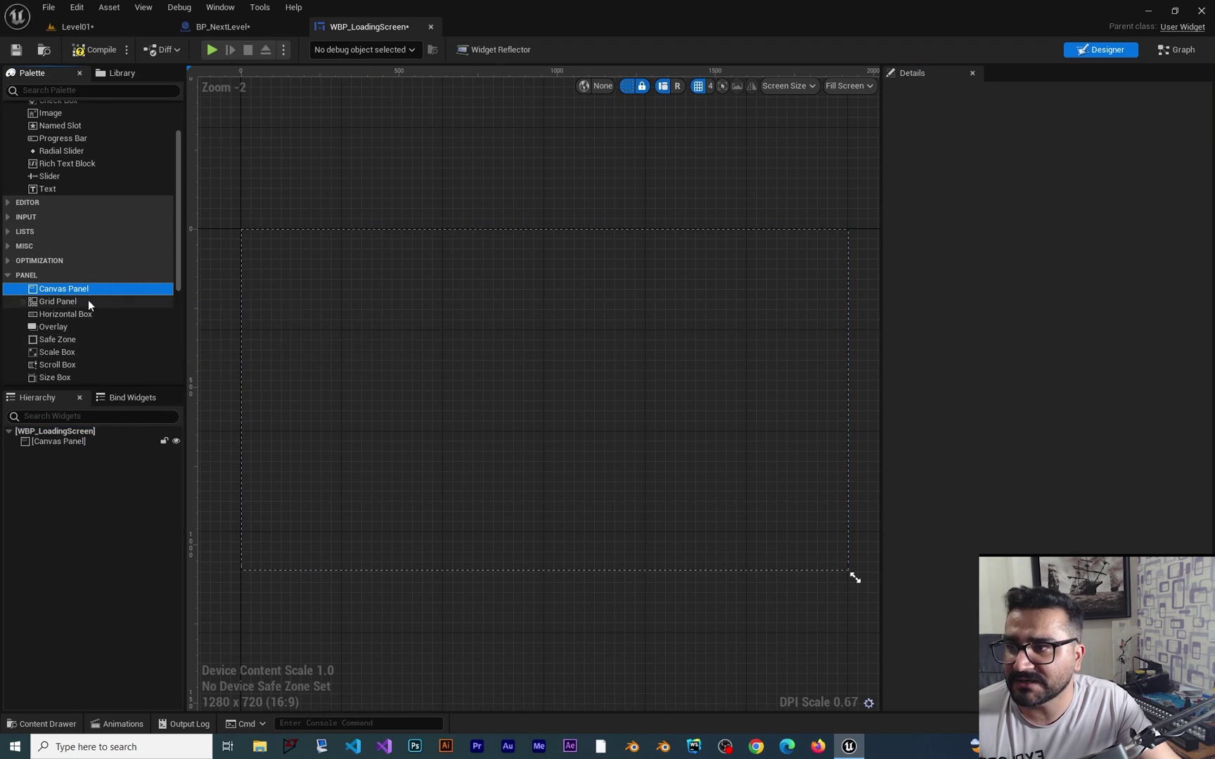
{"action": "scroll", "coordinate": [88, 300], "scroll_direction": "up", "scroll_amount": 2}
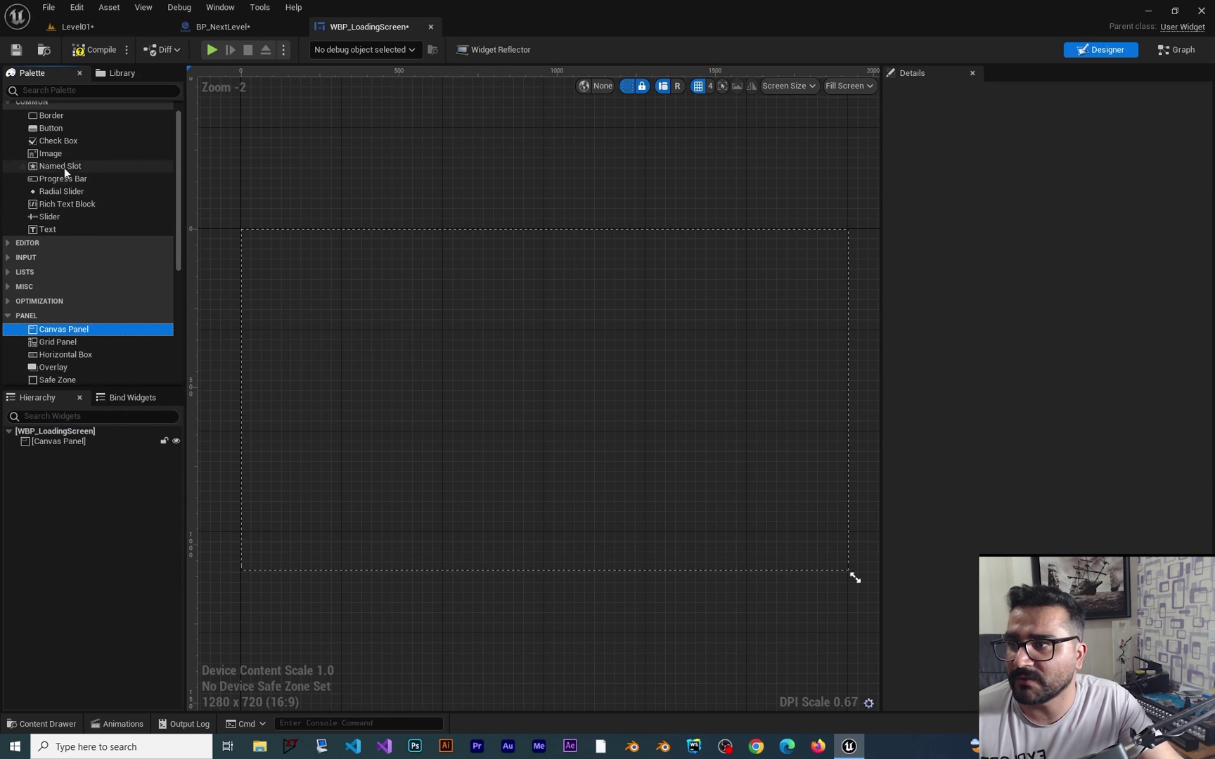
{"action": "left_click_drag", "start_coordinate": [52, 154], "coordinate": [72, 442]}
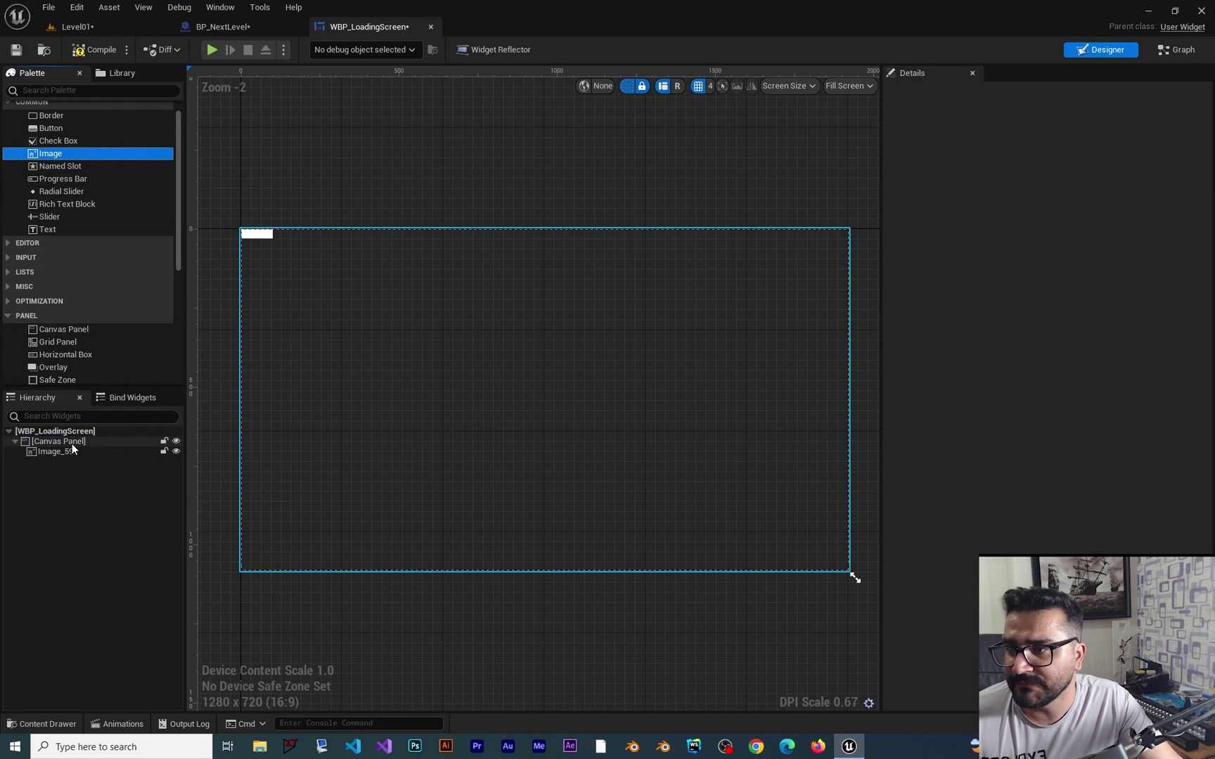
{"action": "scroll", "coordinate": [273, 246], "scroll_direction": "up", "scroll_amount": 4}
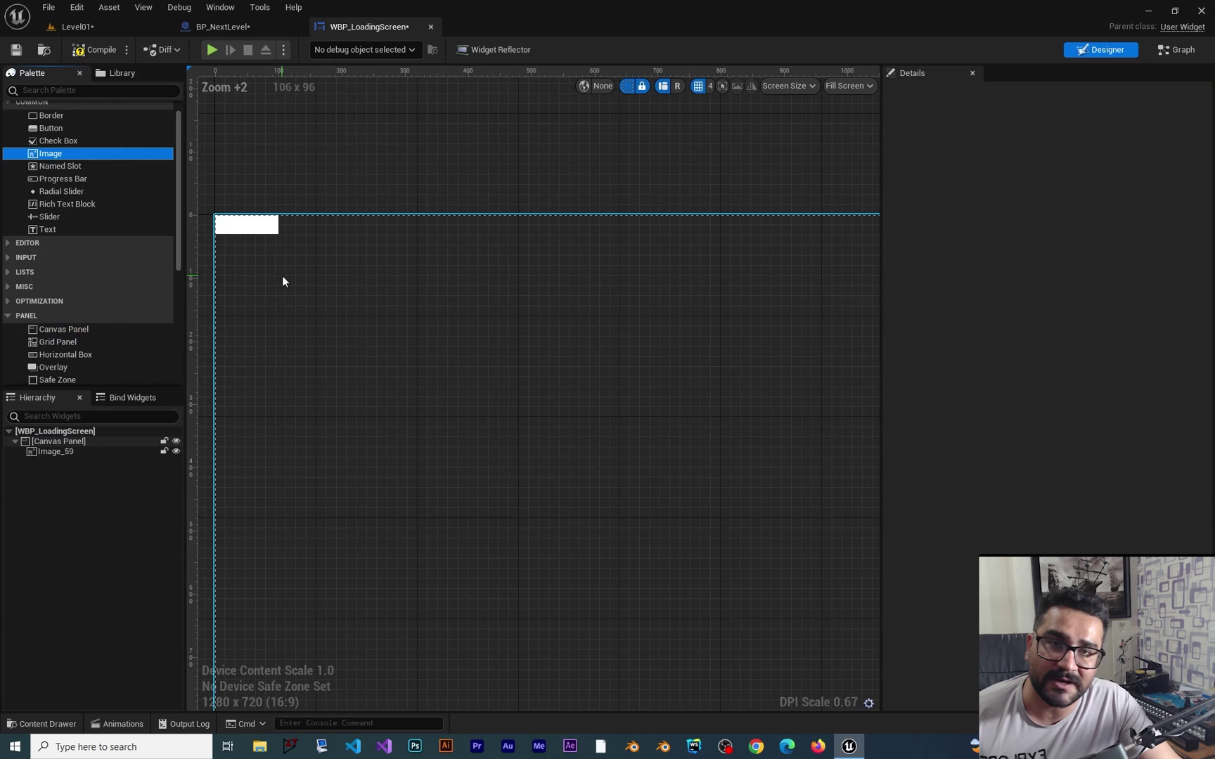
Step: Anchor the image to full-screen stretch with Offset Right and Offset Bottom set to 0
{"action": "left_click", "coordinate": [270, 235]}
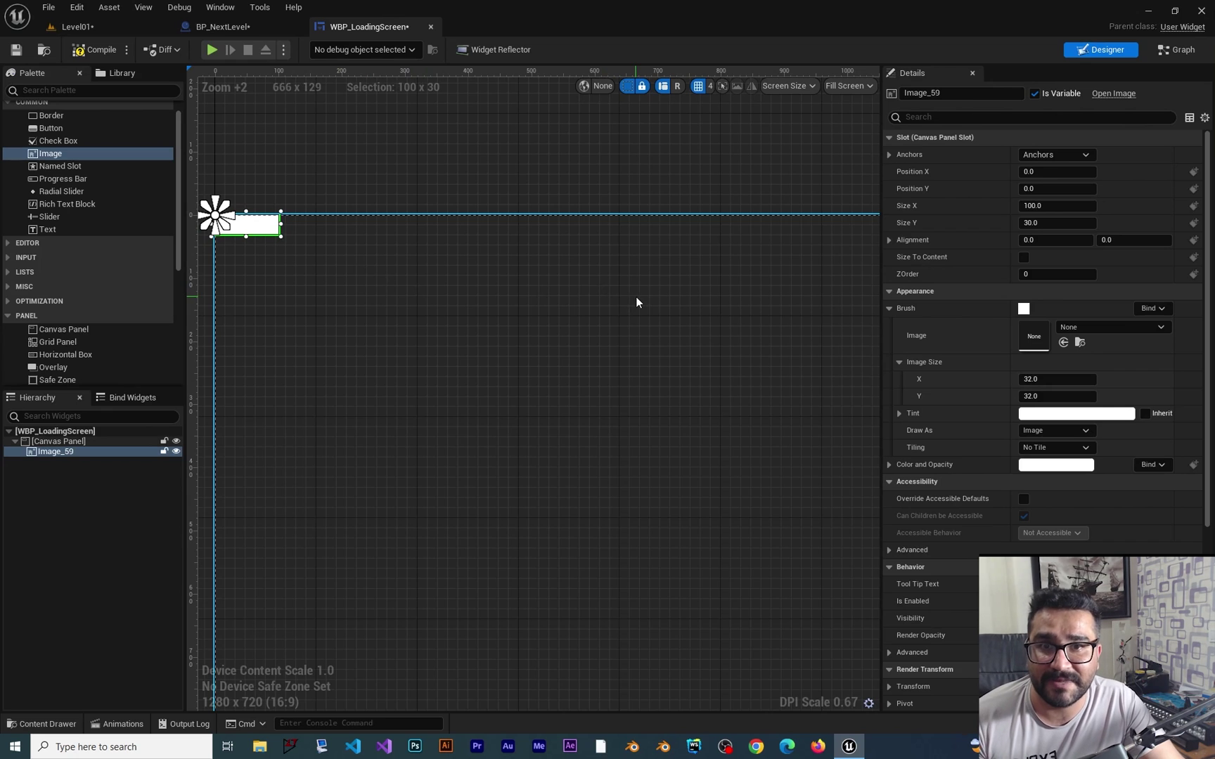
{"action": "scroll", "coordinate": [633, 323], "scroll_direction": "down", "scroll_amount": 4}
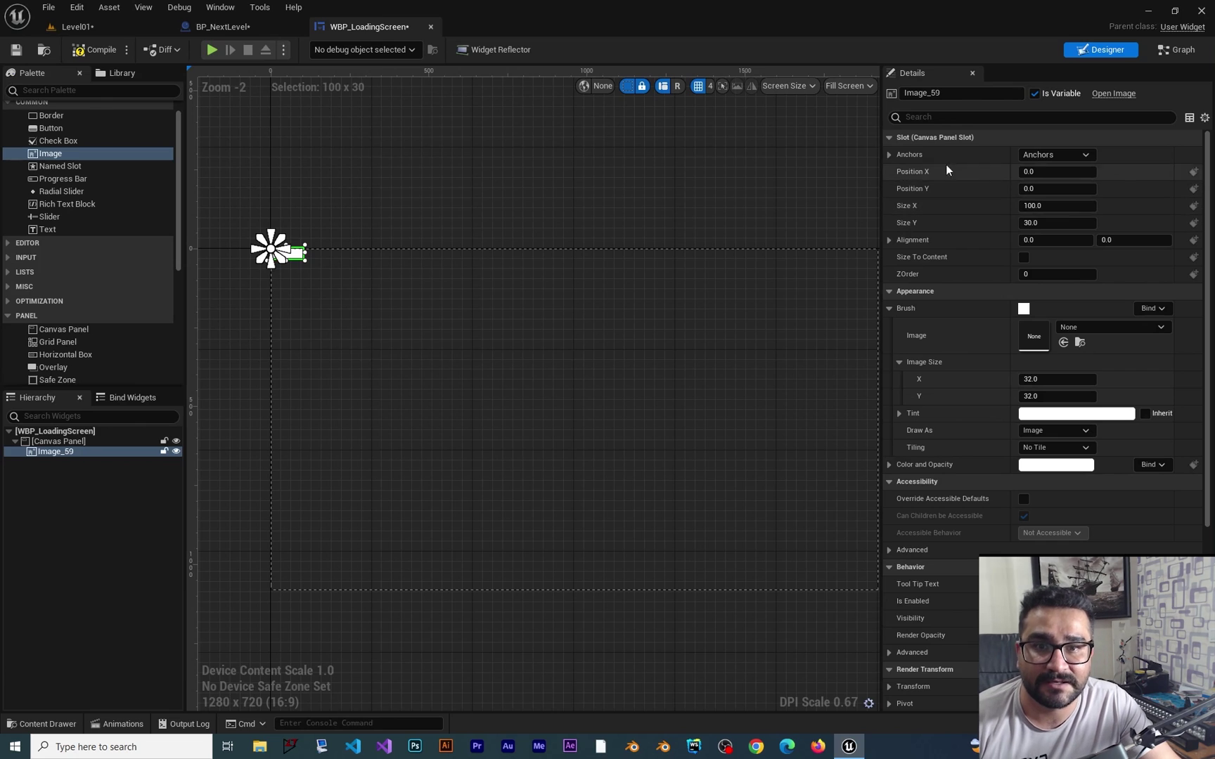
{"action": "left_click", "coordinate": [1055, 156]}
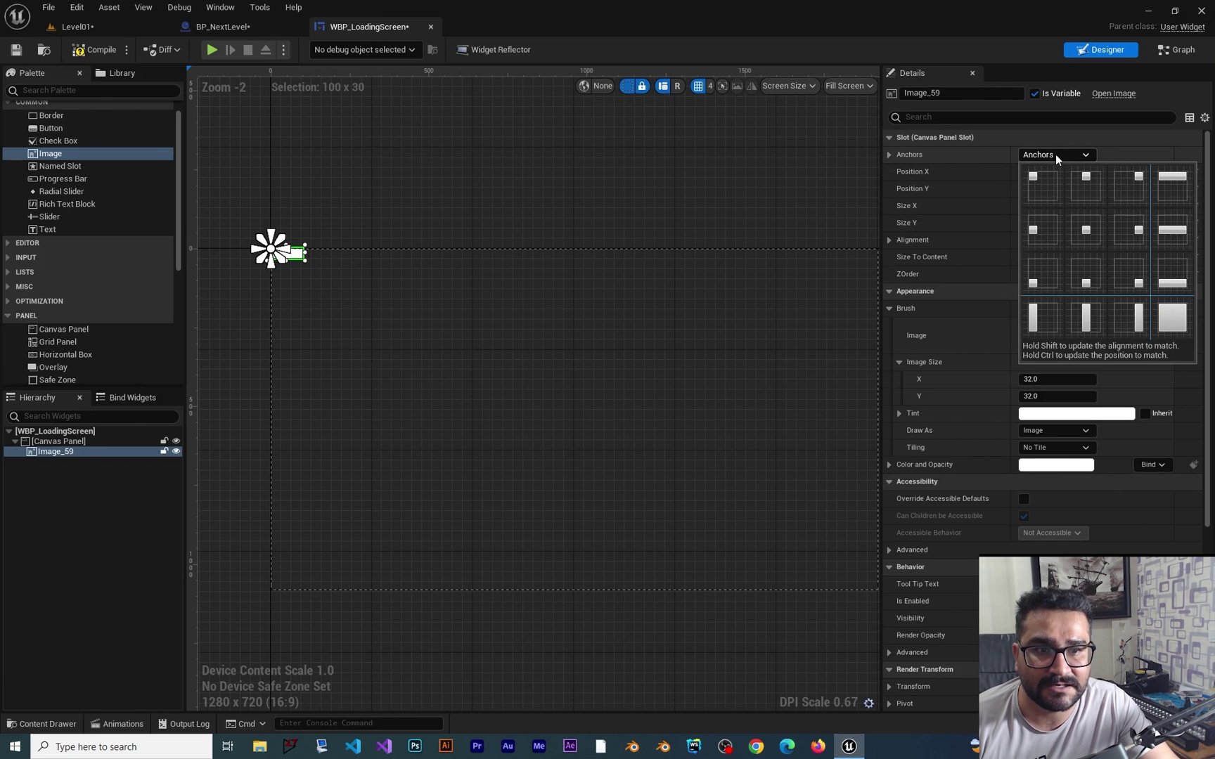
{"action": "left_click", "coordinate": [1178, 318]}
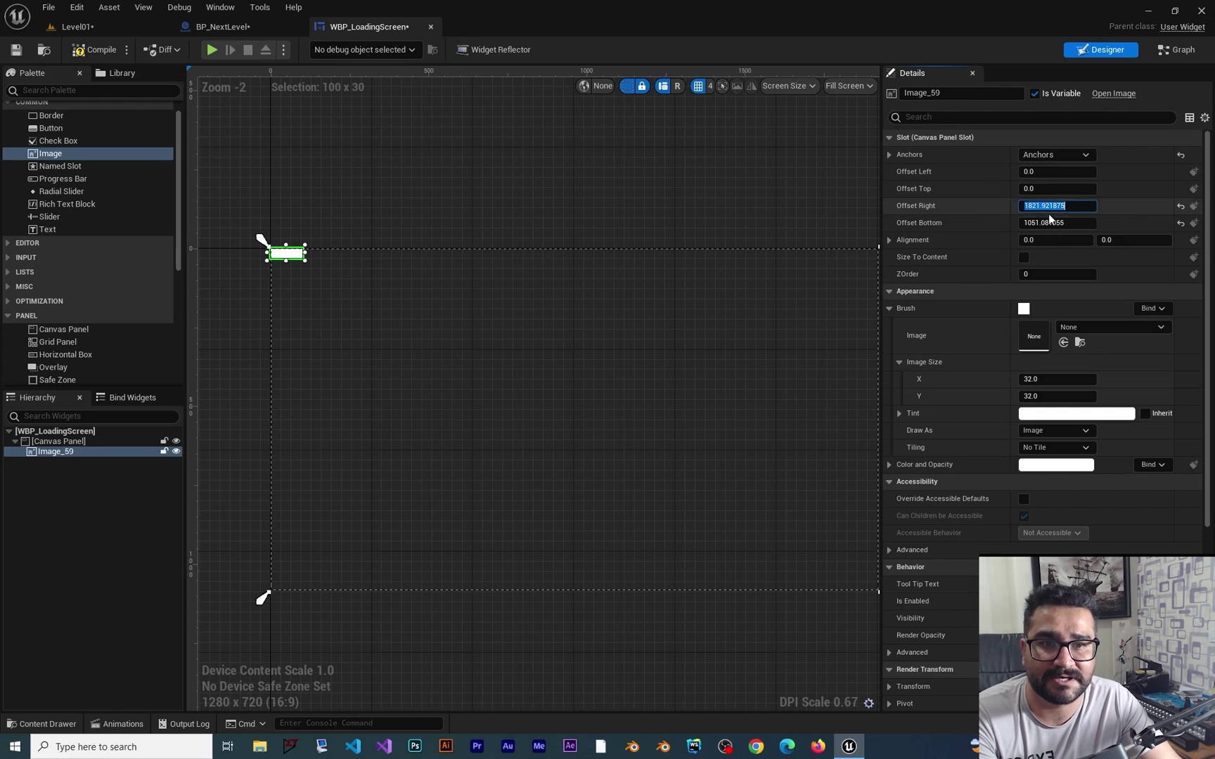
{"action": "type", "text": "0"}
{"action": "key", "text": "Return"}
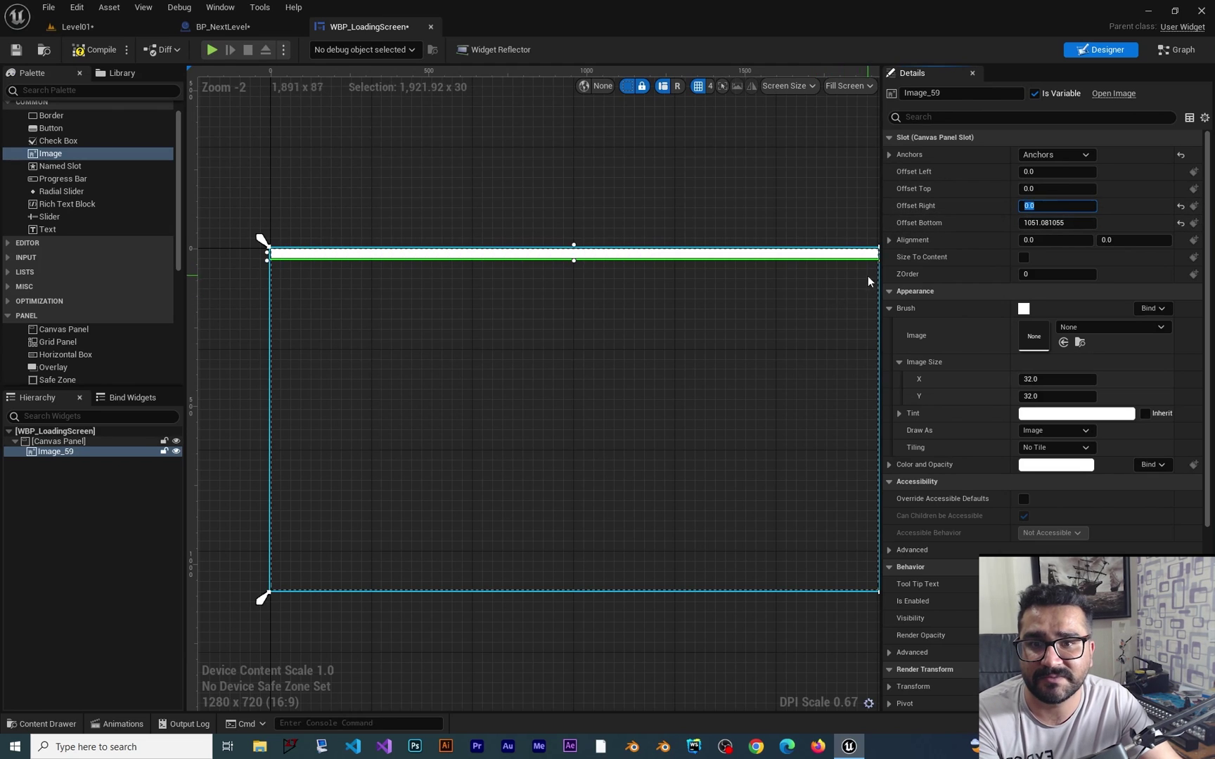
{"action": "right_click_drag", "start_coordinate": [868, 277], "coordinate": [800, 268]}
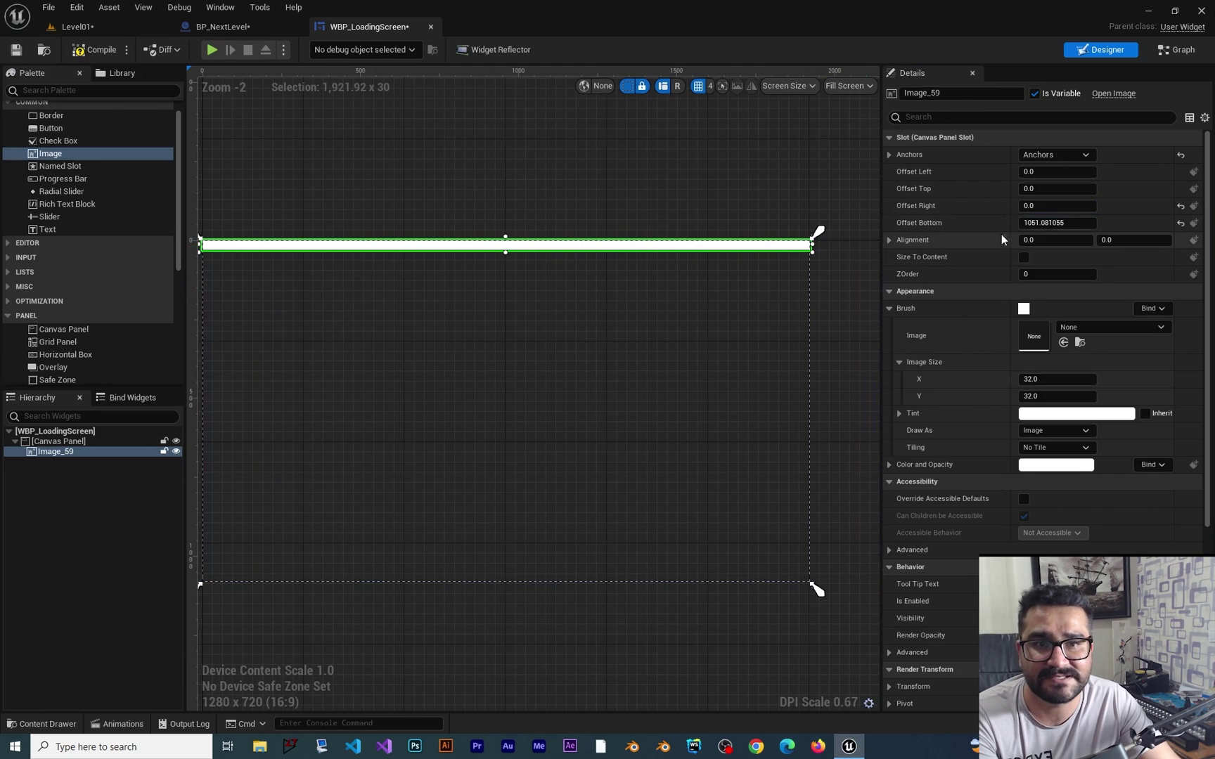
{"action": "left_click", "coordinate": [1057, 223]}
{"action": "type", "text": "0"}
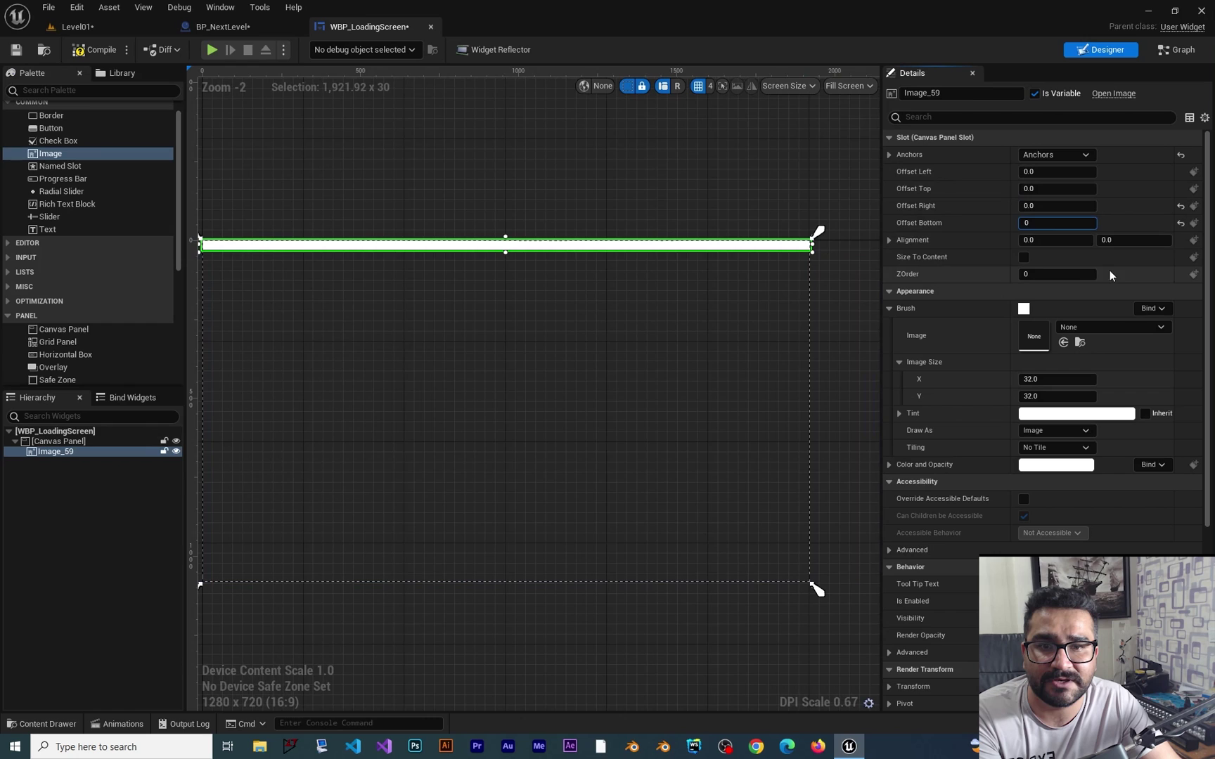
{"action": "key", "text": "Return"}
{"action": "right_click_drag", "start_coordinate": [521, 344], "coordinate": [594, 198]}
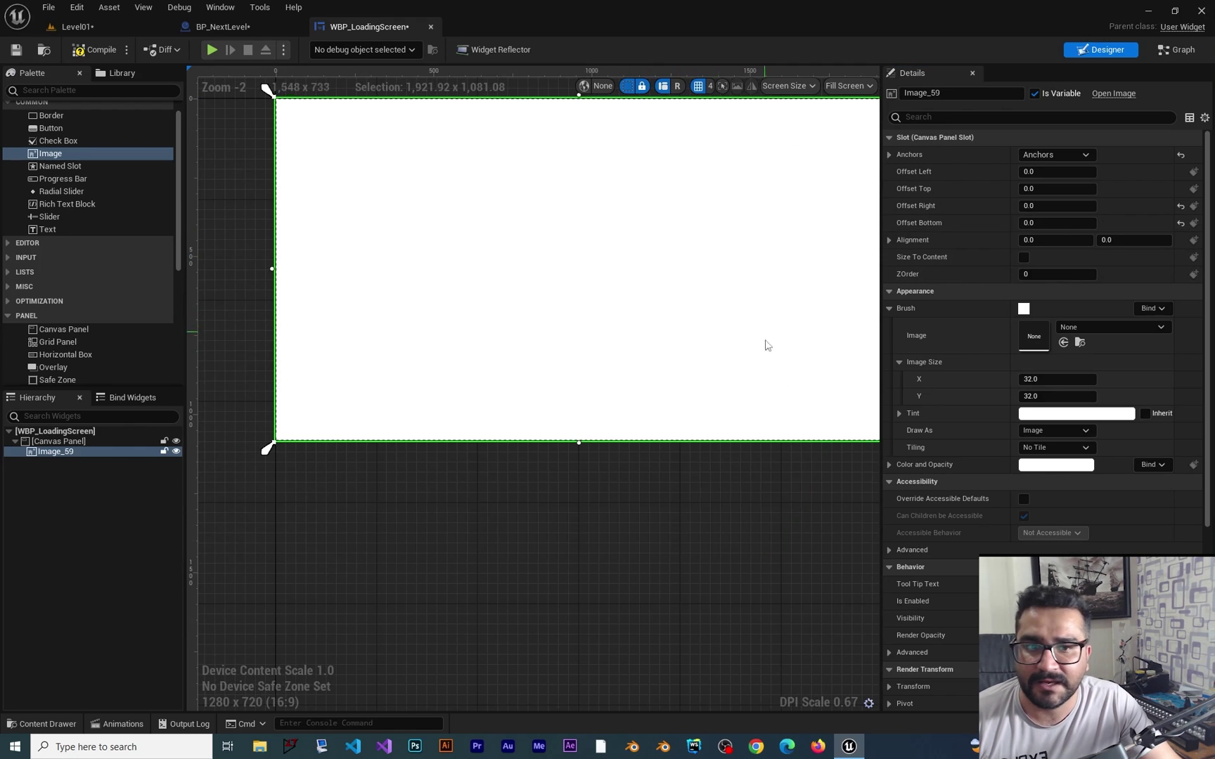
Step: Set the image's Color and Opacity to solid black
{"action": "left_click", "coordinate": [1036, 466]}
{"action": "left_click_drag", "start_coordinate": [946, 491], "coordinate": [934, 592]}
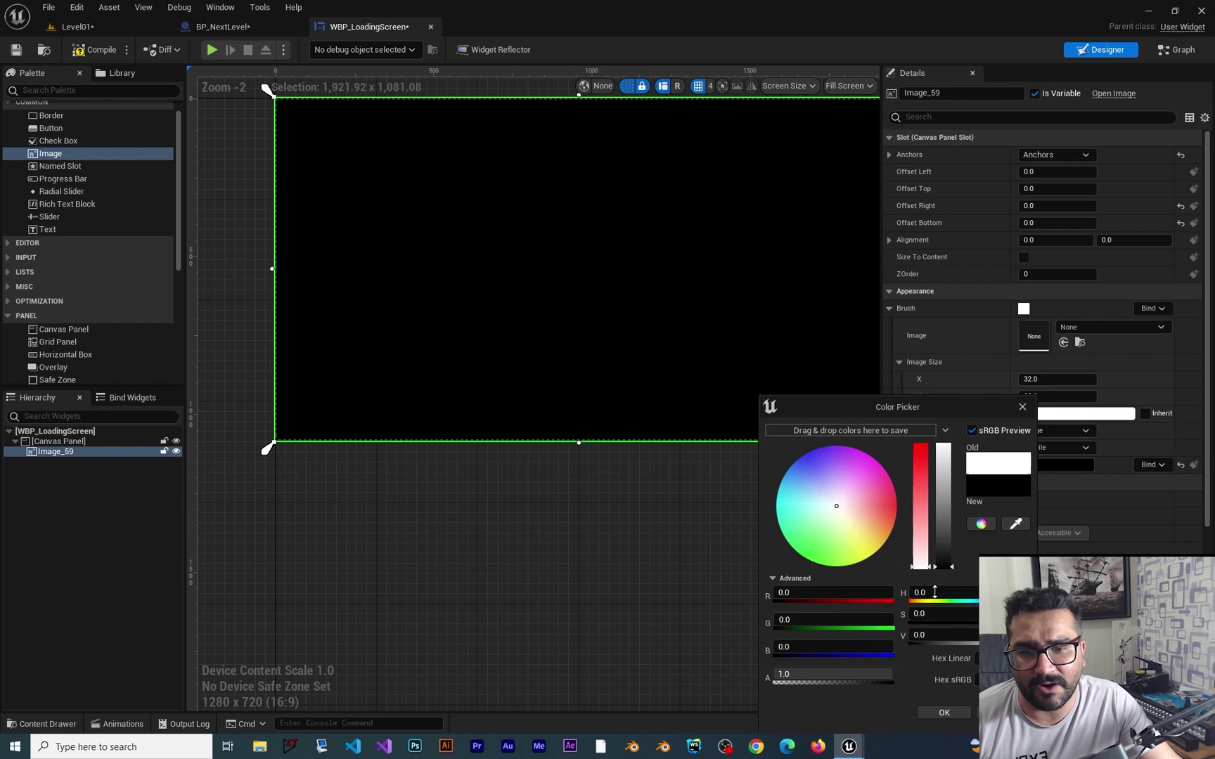
{"action": "left_click", "coordinate": [944, 712]}
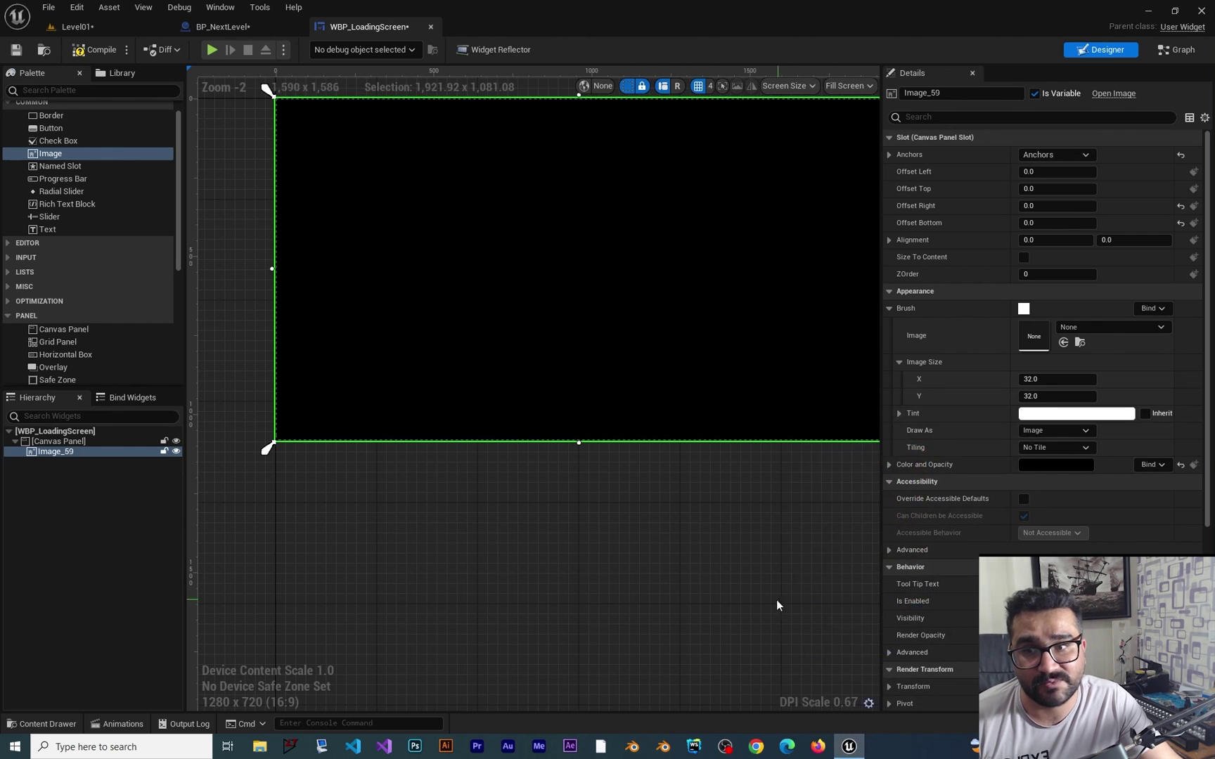
Step: Place a text block in the lower-left of the screen reading 'Loading...'
{"action": "key", "text": "Home"}
{"action": "scroll", "coordinate": [69, 162], "scroll_direction": "up", "scroll_amount": 1}
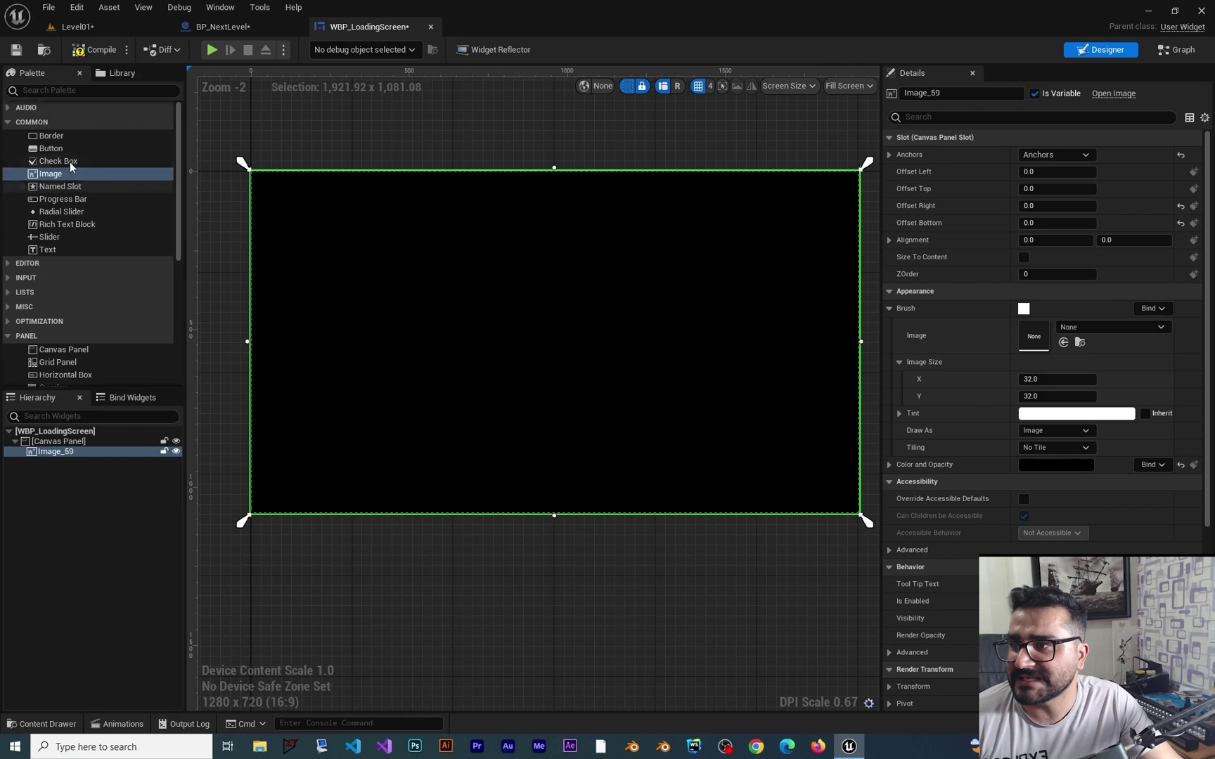
{"action": "left_click_drag", "start_coordinate": [63, 249], "coordinate": [300, 499]}
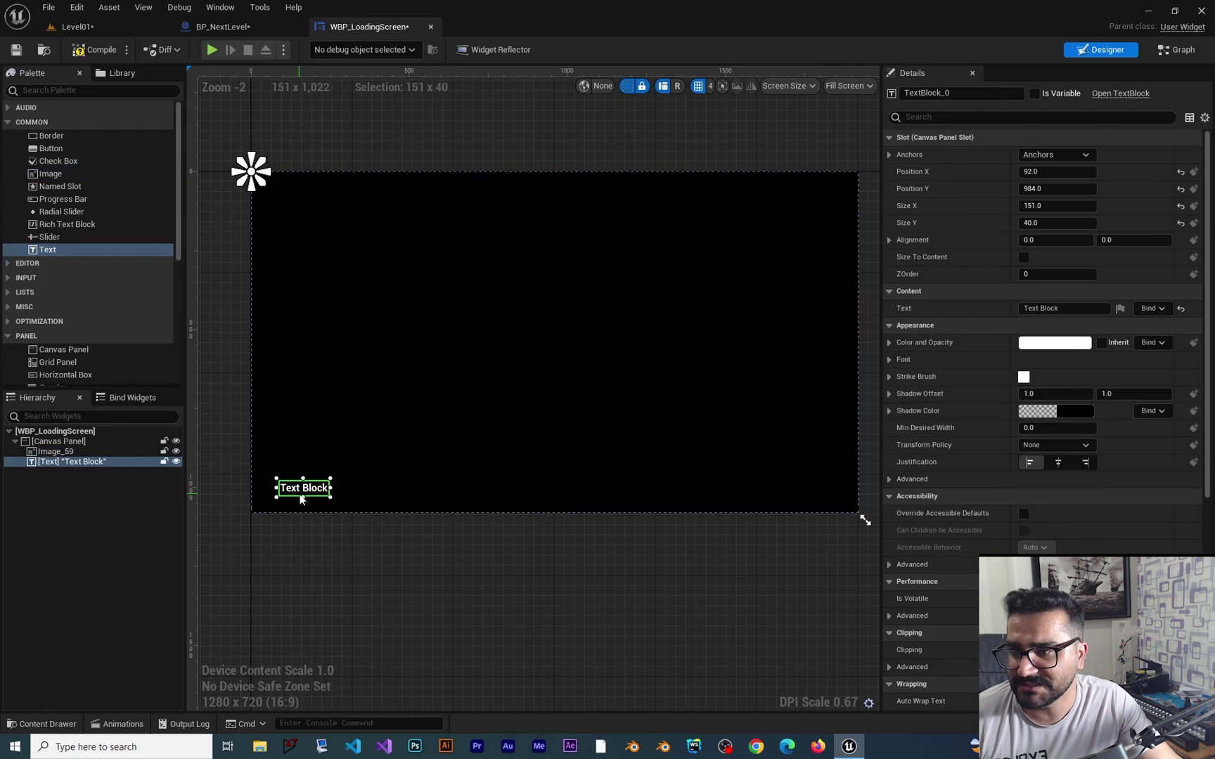
{"action": "left_click", "coordinate": [1084, 307]}
{"action": "type", "text": "L"}
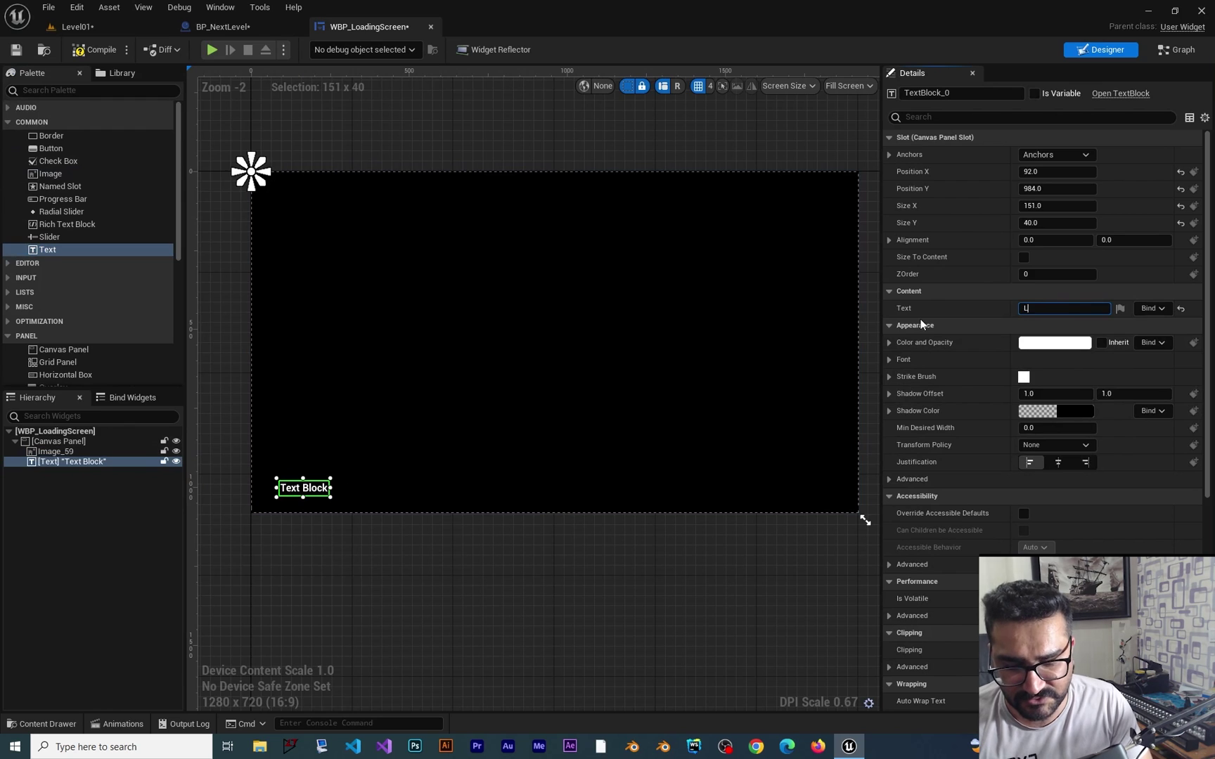
{"action": "type", "text": "oading..."}
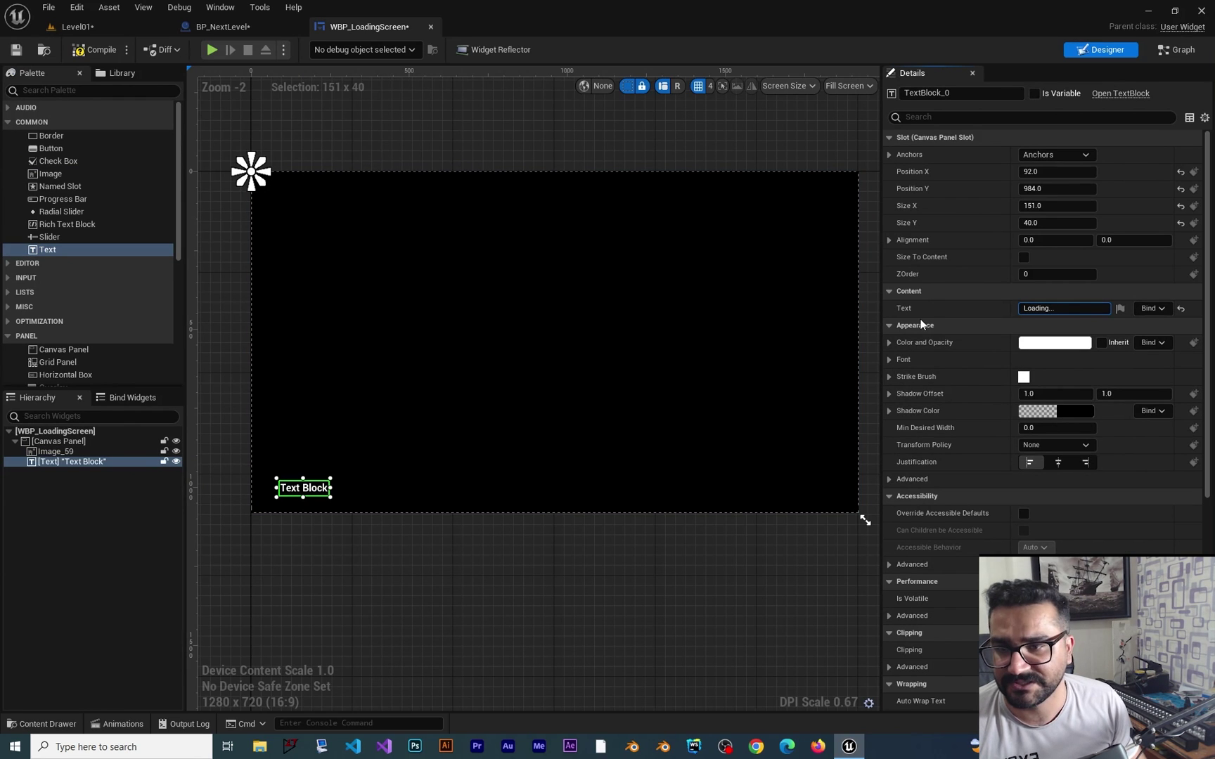
{"action": "key", "text": "Return"}
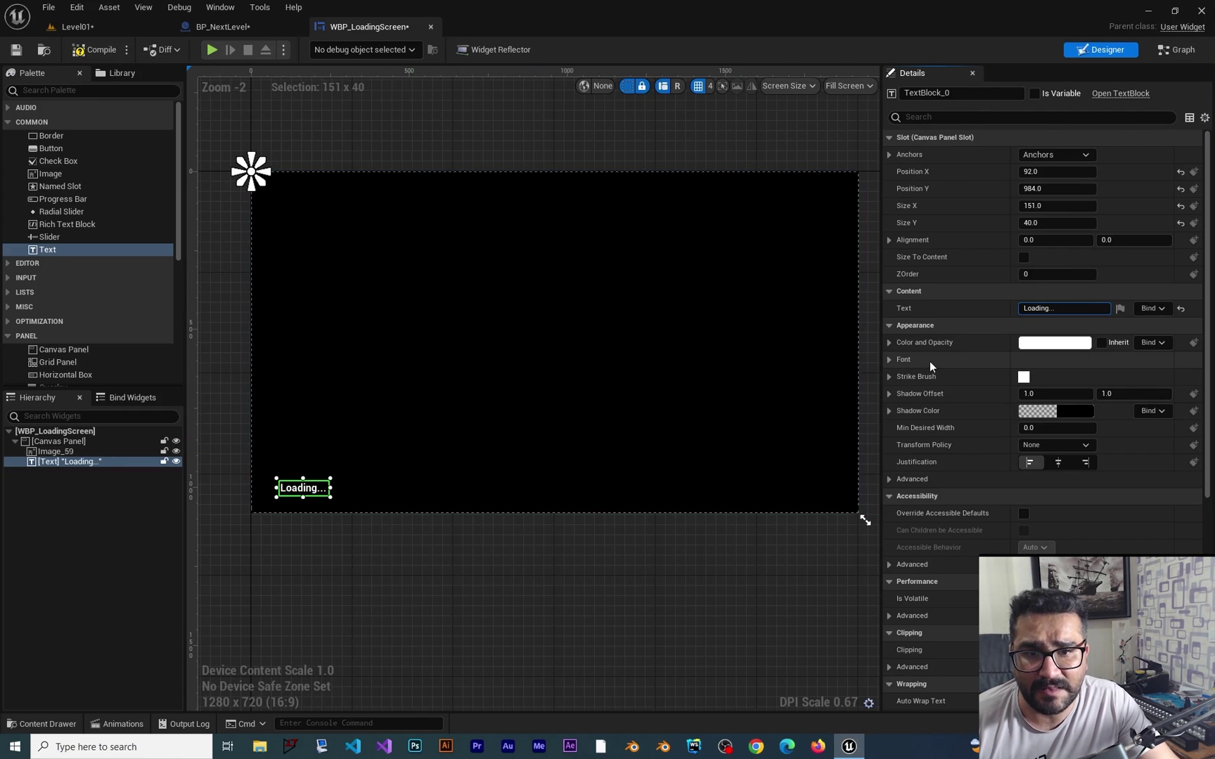
Step: Raise the text's font size from 24 to 50
{"action": "left_click", "coordinate": [889, 360]}
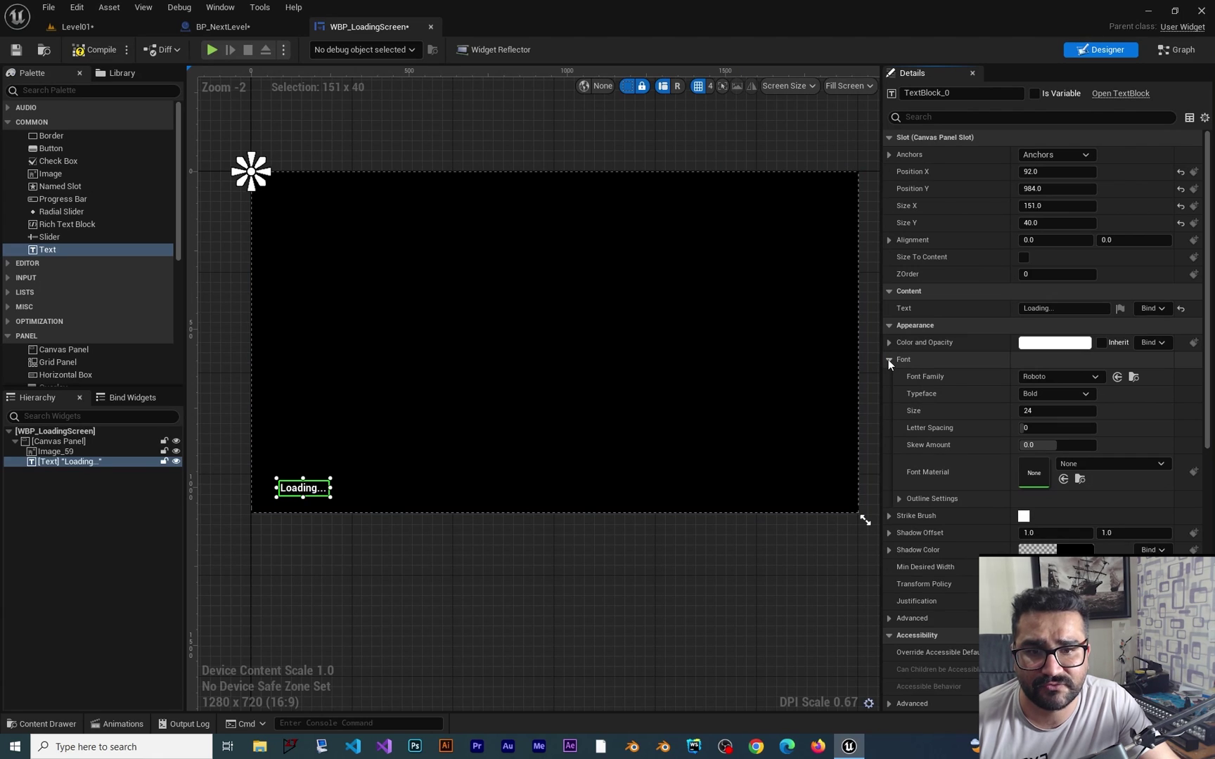
{"action": "left_click", "coordinate": [1048, 410]}
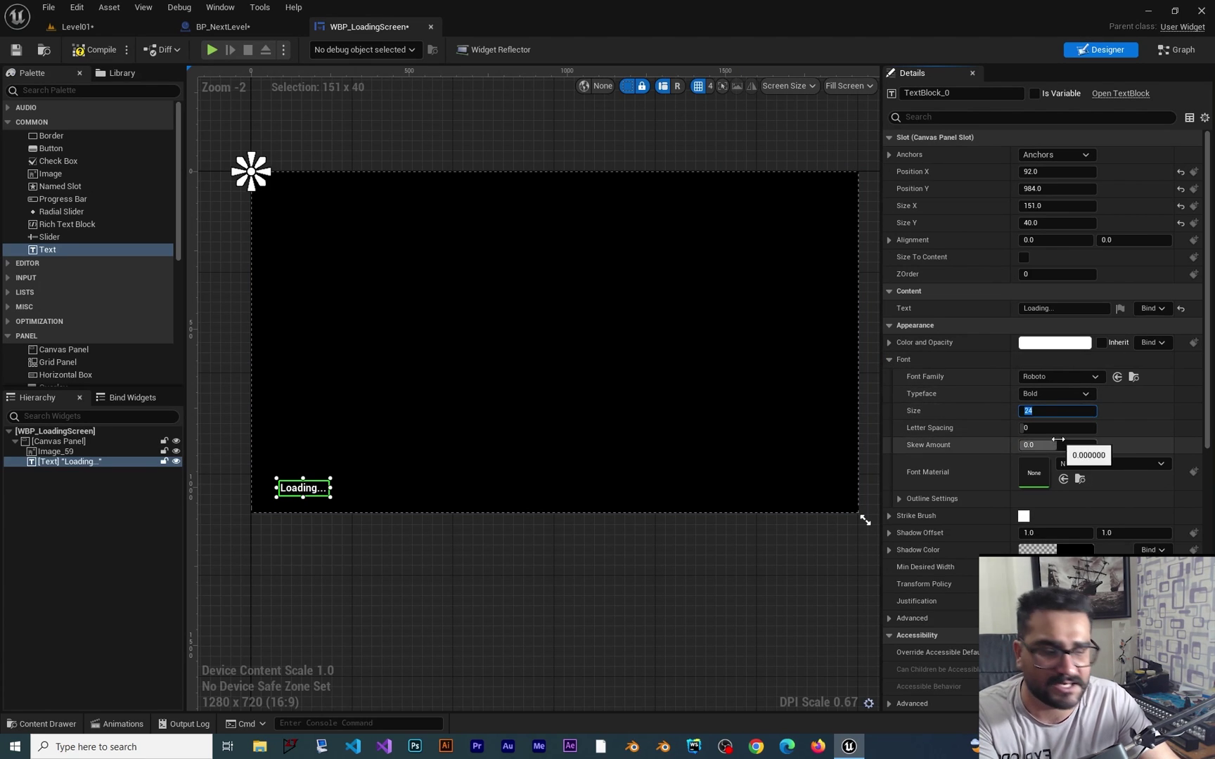
{"action": "type", "text": "30"}
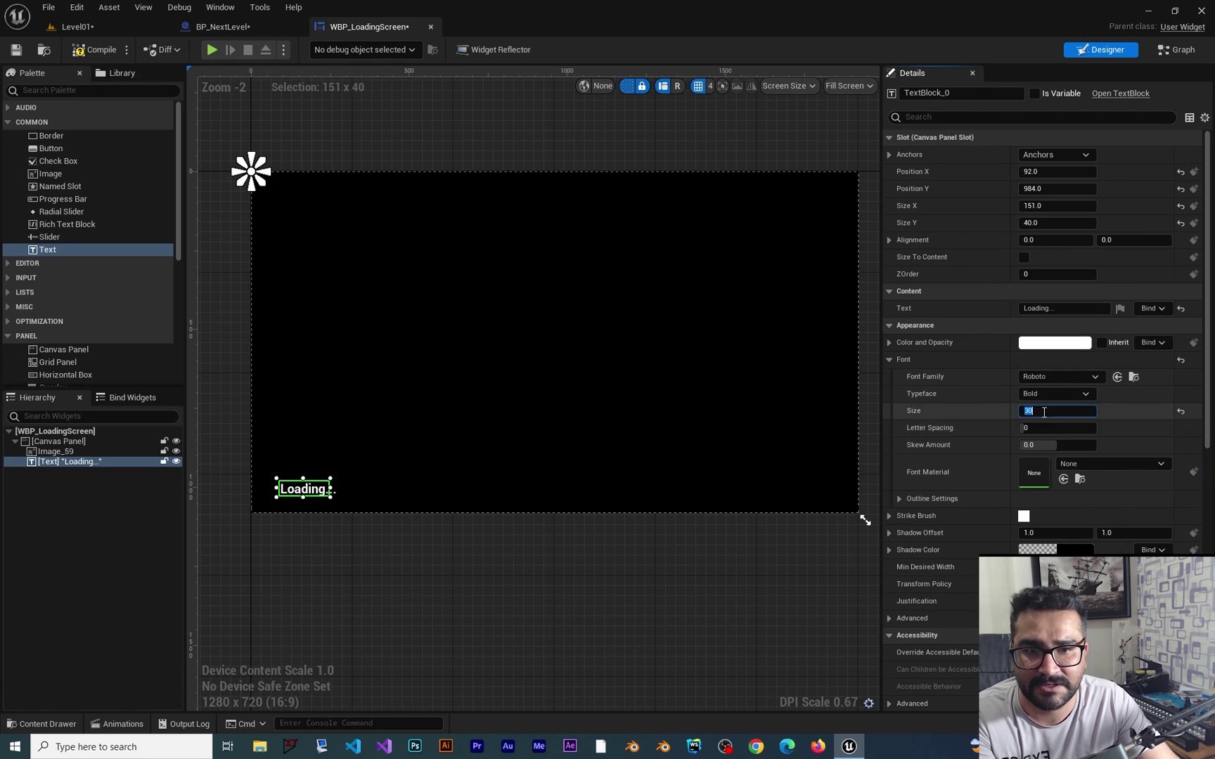
{"action": "type", "text": "50"}
{"action": "key", "text": "Return"}
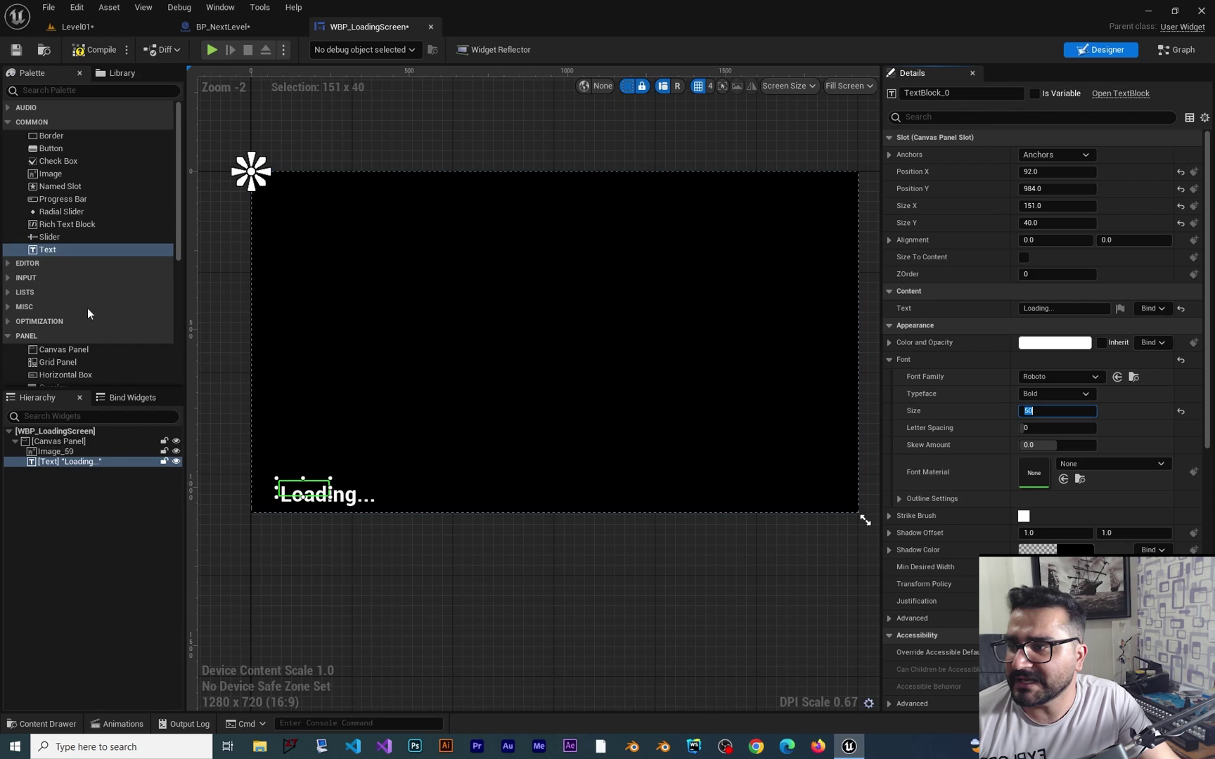
Step: Drop a Circular Throbber into the canvas's lower-right corner at 1760, 992
{"action": "scroll", "coordinate": [88, 315], "scroll_direction": "down", "scroll_amount": 3}
{"action": "scroll", "coordinate": [88, 323], "scroll_direction": "down", "scroll_amount": 3}
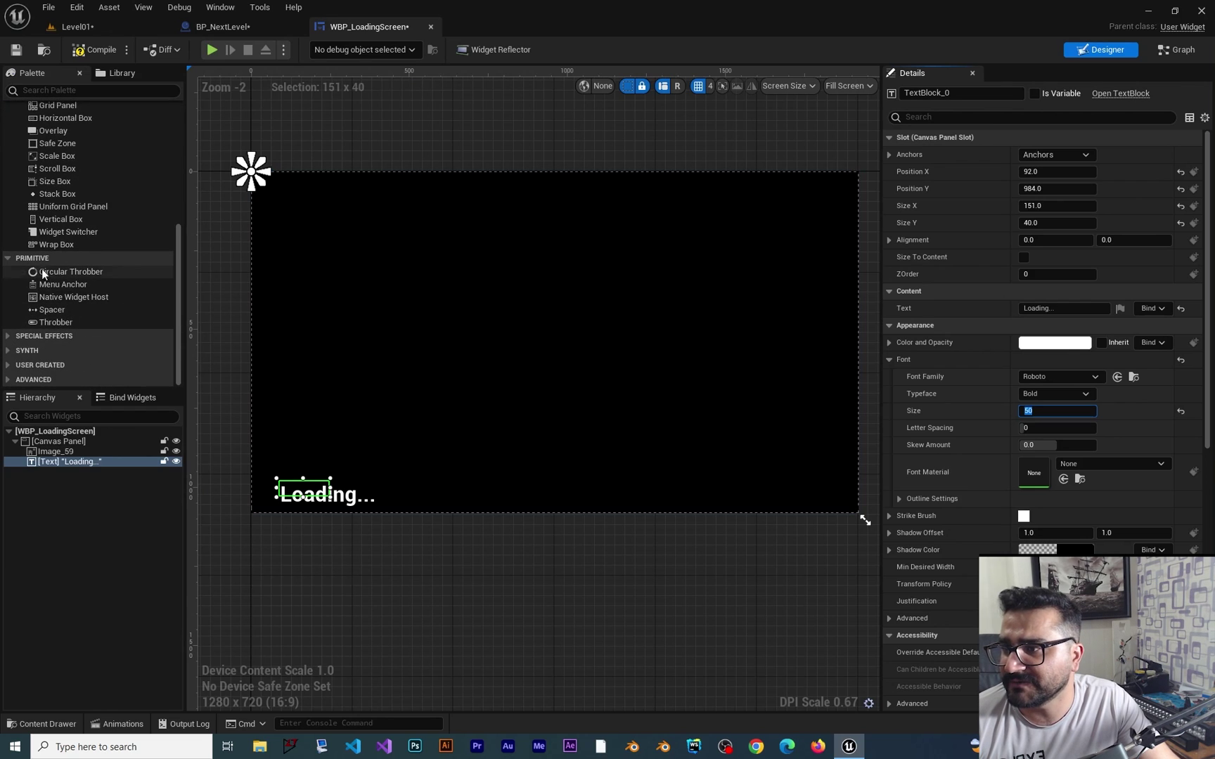
{"action": "left_click_drag", "start_coordinate": [110, 278], "coordinate": [824, 496]}
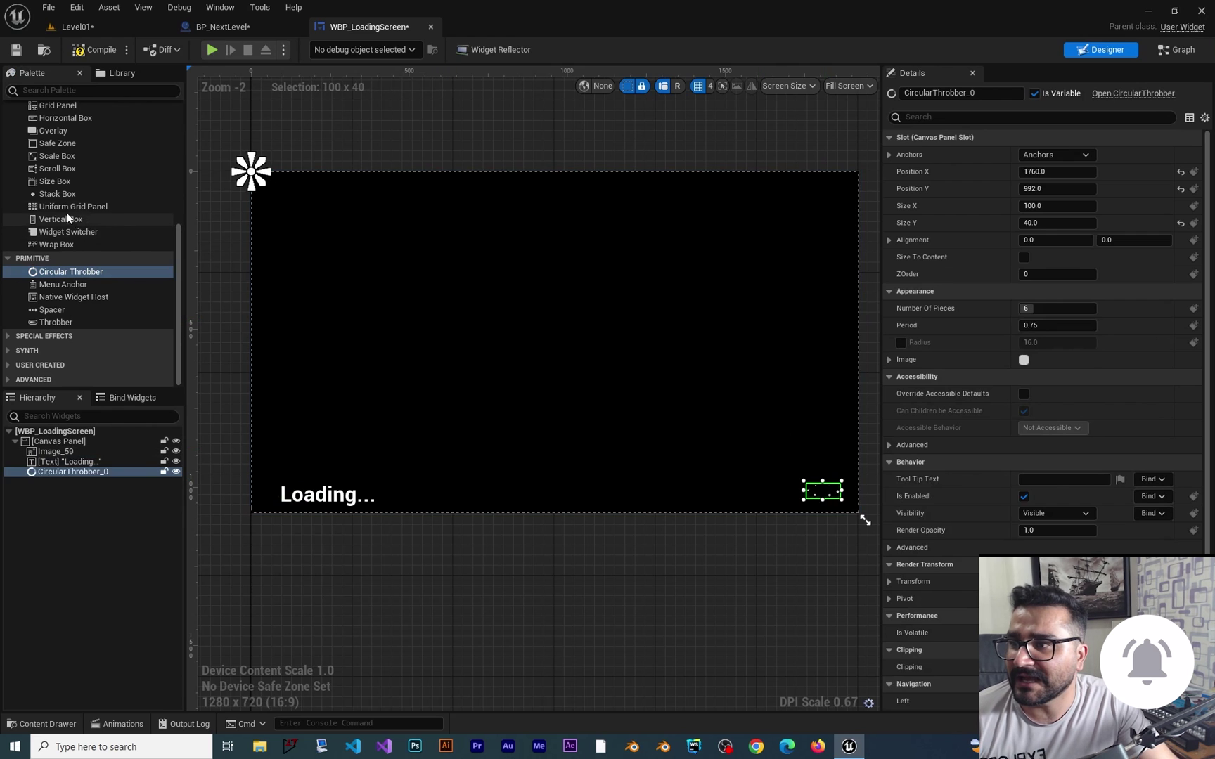
{"action": "scroll", "coordinate": [70, 232], "scroll_direction": "up", "scroll_amount": 2}
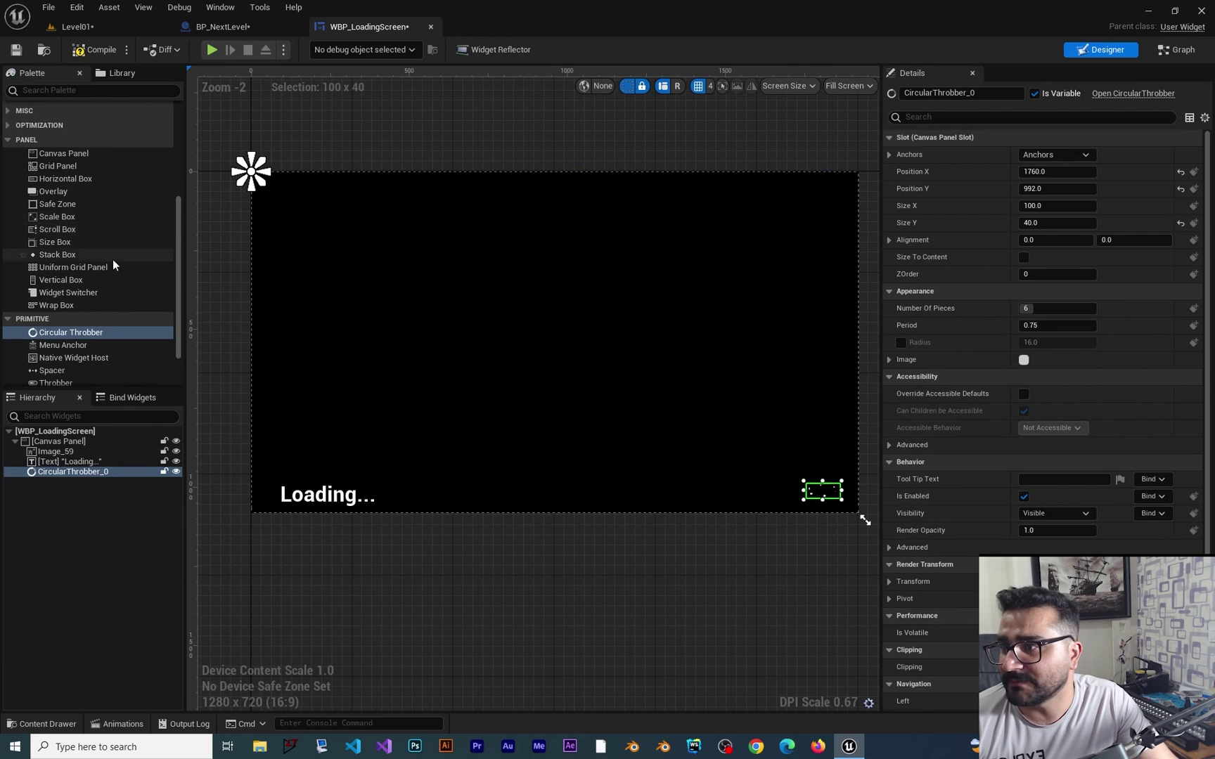
{"action": "scroll", "coordinate": [89, 261], "scroll_direction": "up", "scroll_amount": 5}
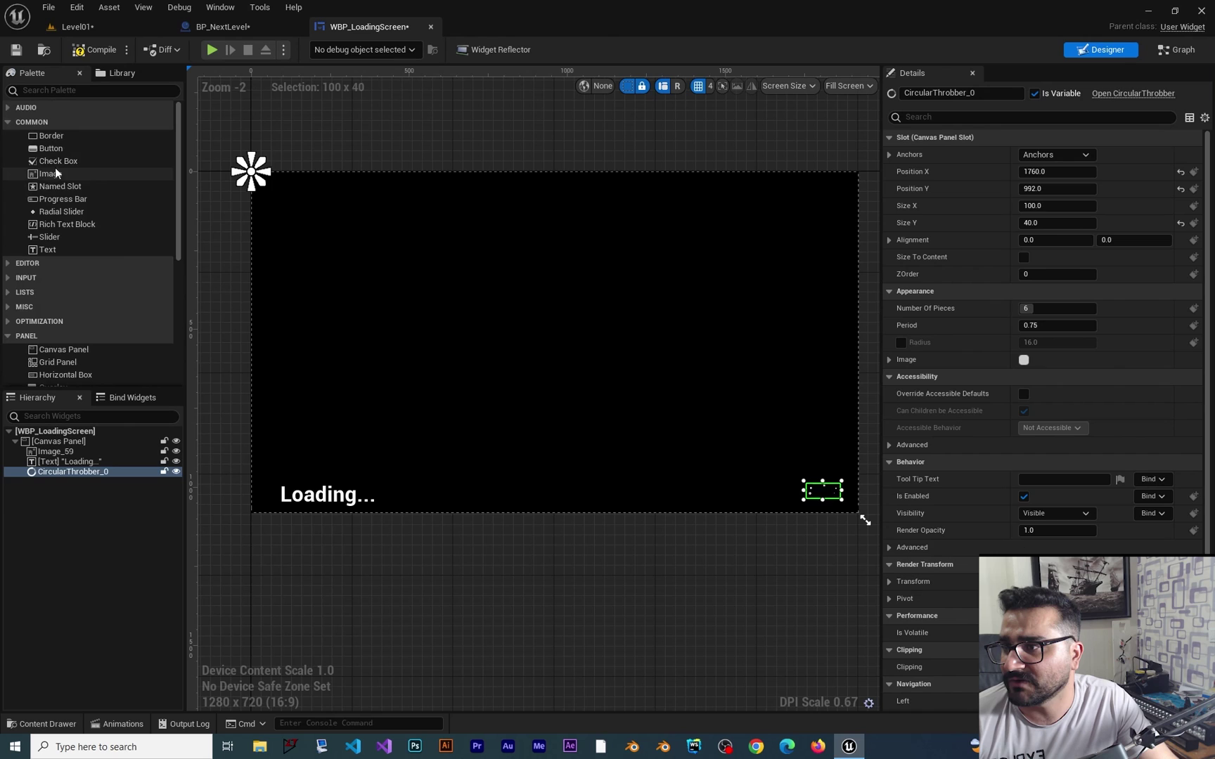
Step: Add a new image, anchor it to the screen centre and set Position X/Y to 0
{"action": "left_click_drag", "start_coordinate": [55, 173], "coordinate": [57, 439]}
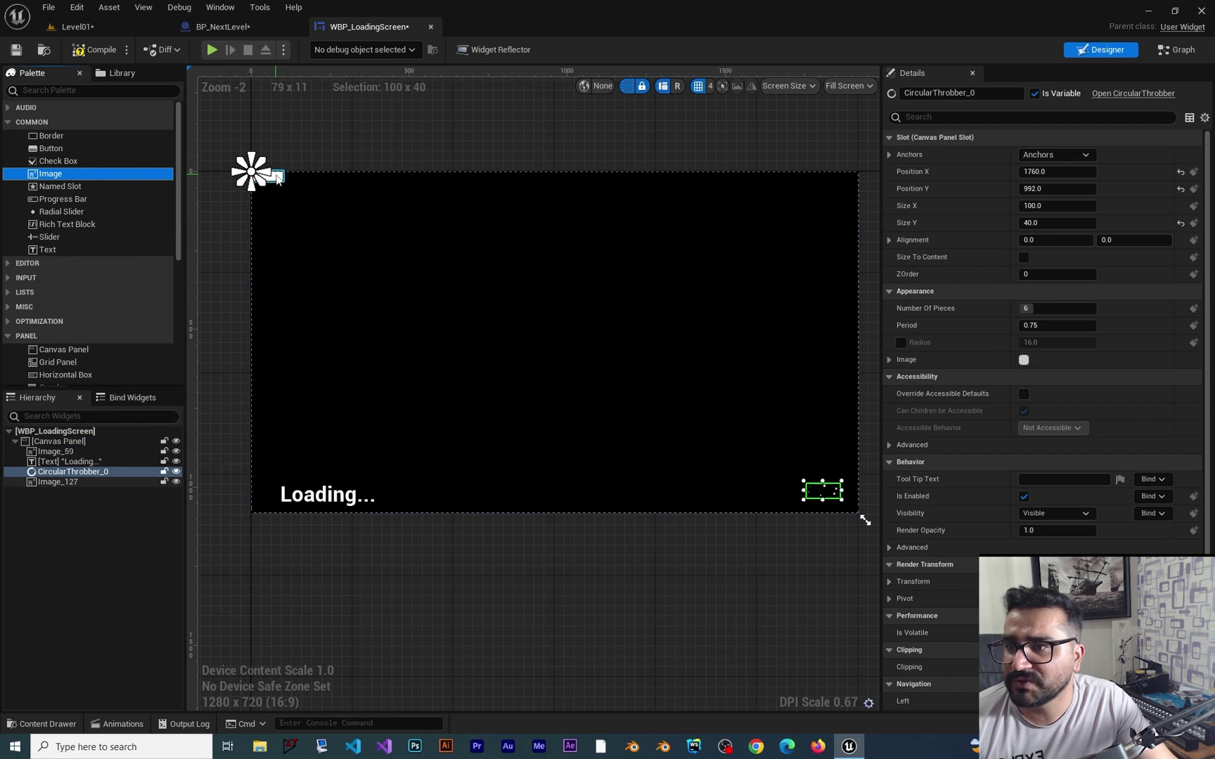
{"action": "left_click_drag", "start_coordinate": [278, 179], "coordinate": [452, 324]}
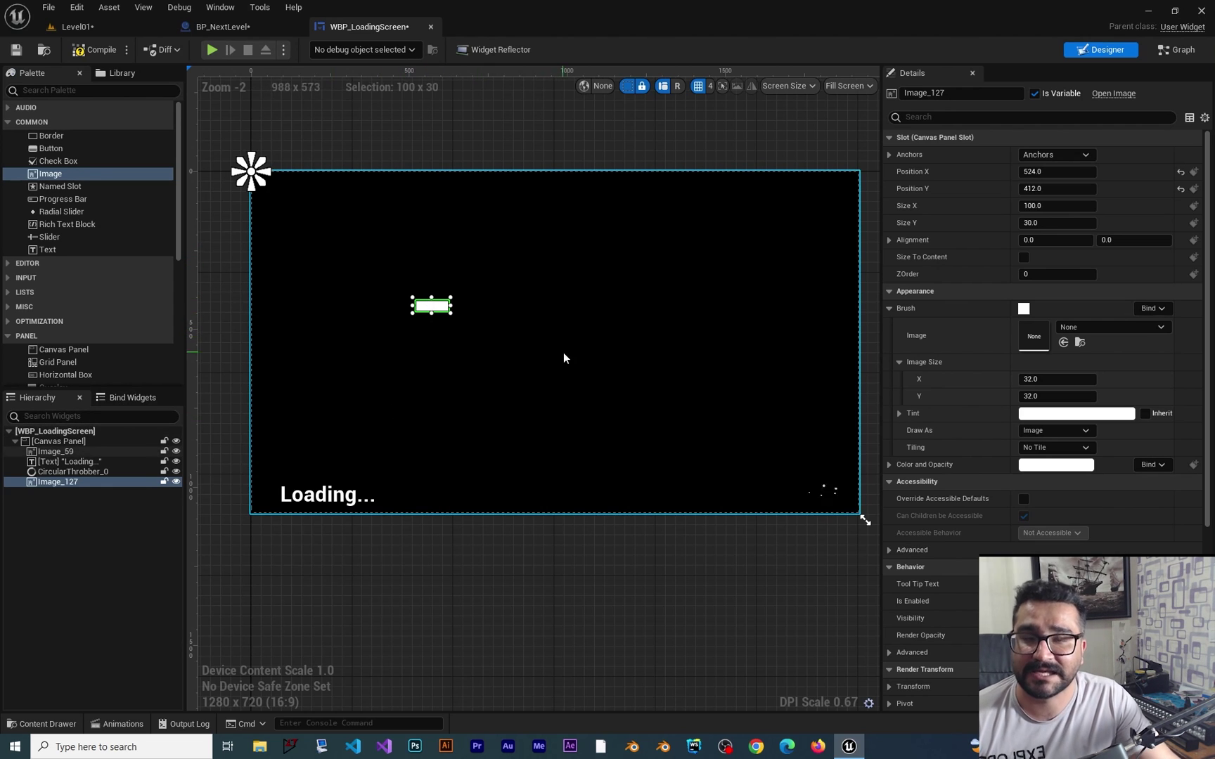
{"action": "left_click", "coordinate": [1081, 156]}
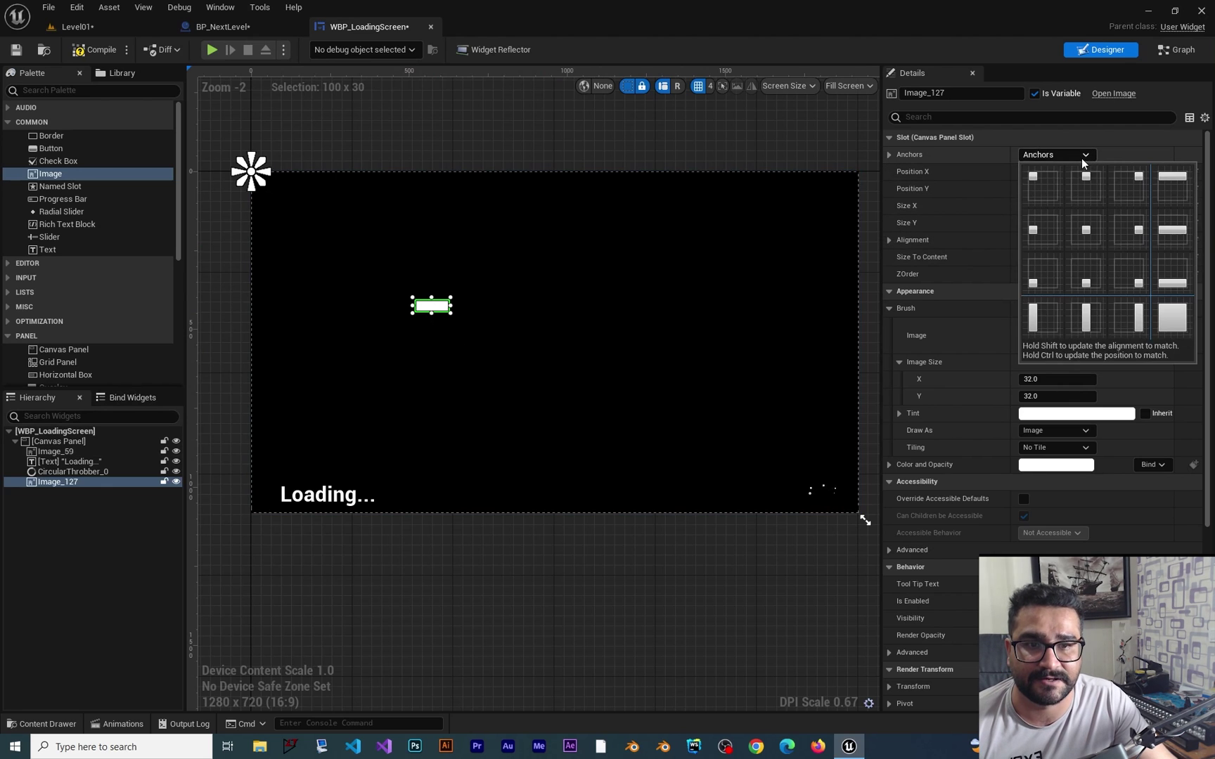
{"action": "left_click", "coordinate": [1086, 230]}
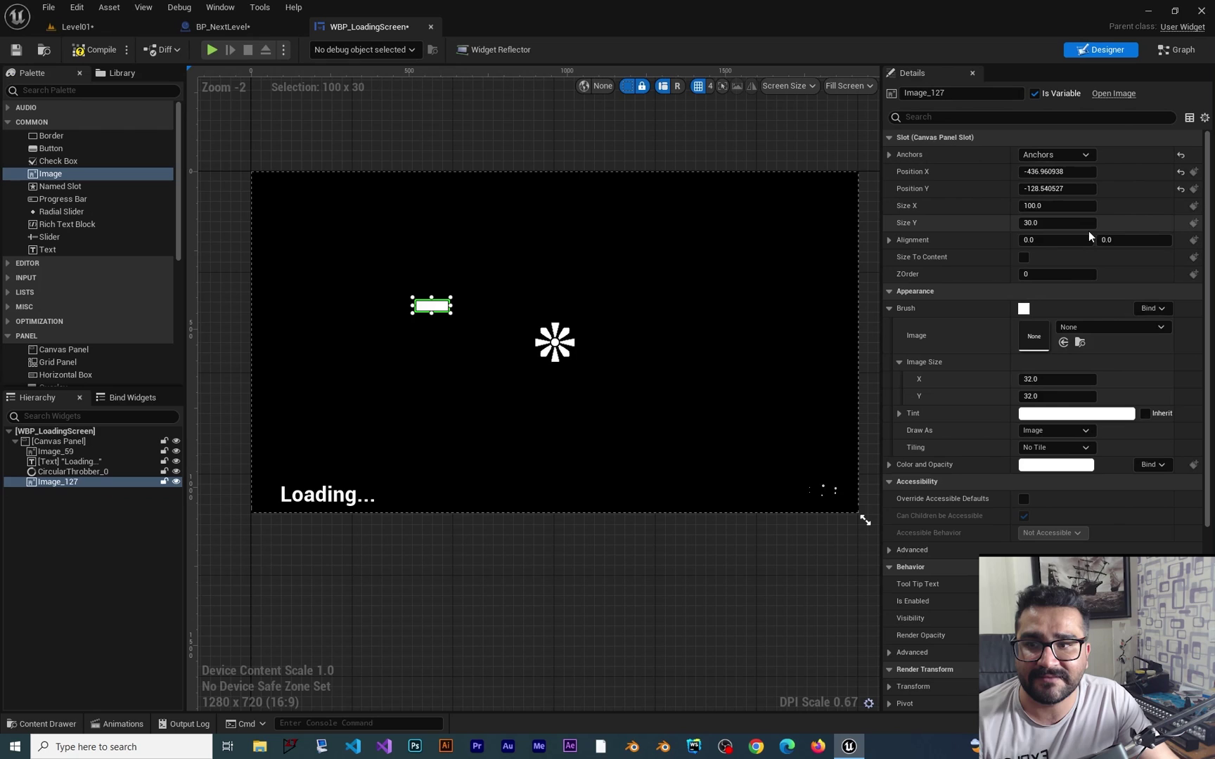
{"action": "left_click", "coordinate": [1054, 171]}
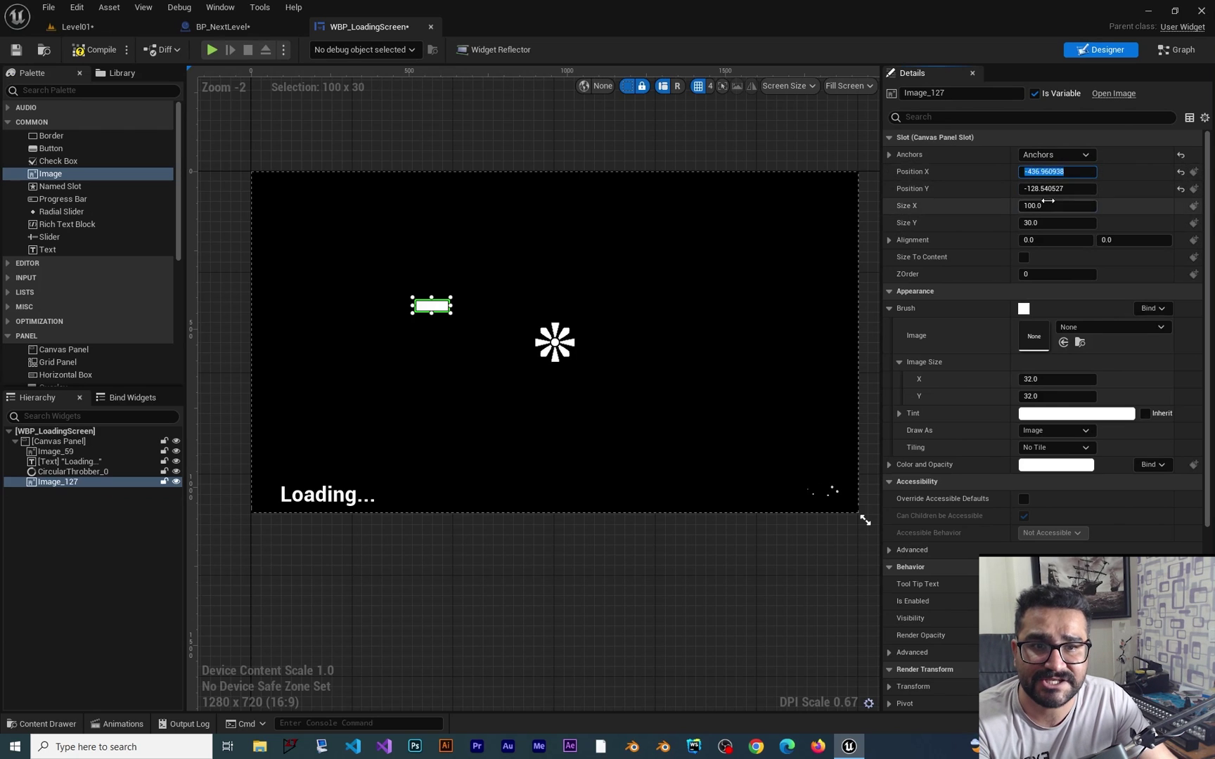
{"action": "type", "text": "0"}
{"action": "left_click", "coordinate": [1050, 189]}
{"action": "type", "text": "0"}
{"action": "key", "text": "Return"}
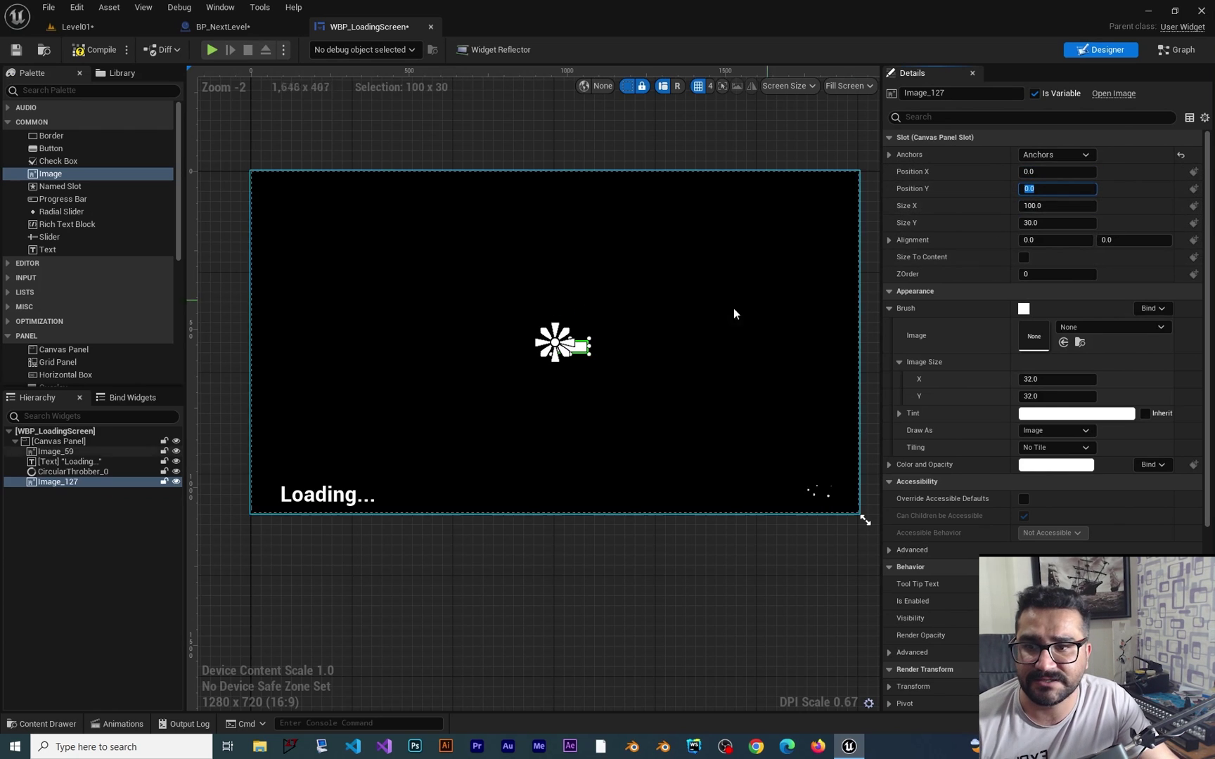
{"action": "scroll", "coordinate": [543, 350], "scroll_direction": "up", "scroll_amount": 1}
{"action": "scroll", "coordinate": [543, 349], "scroll_direction": "up", "scroll_amount": 6}
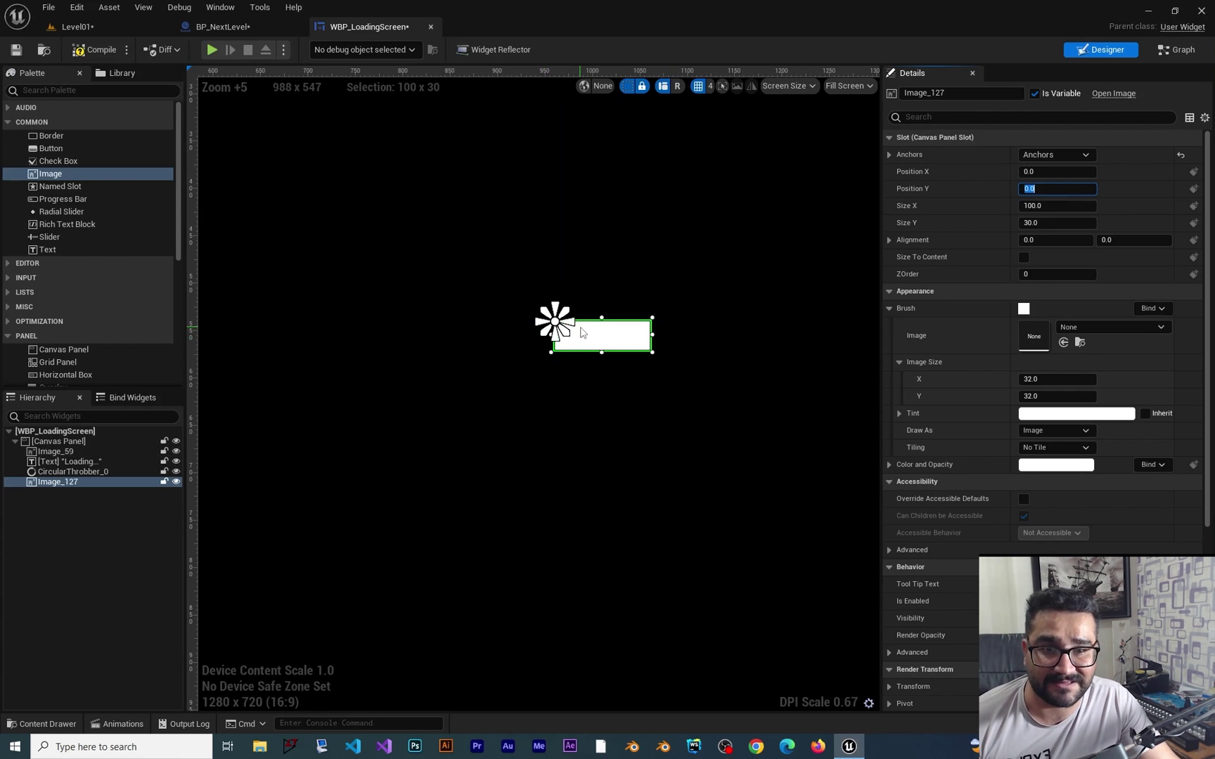
Step: Set the image's Alignment X and Y to 0.5 so it sits exactly centred
{"action": "left_click", "coordinate": [890, 240]}
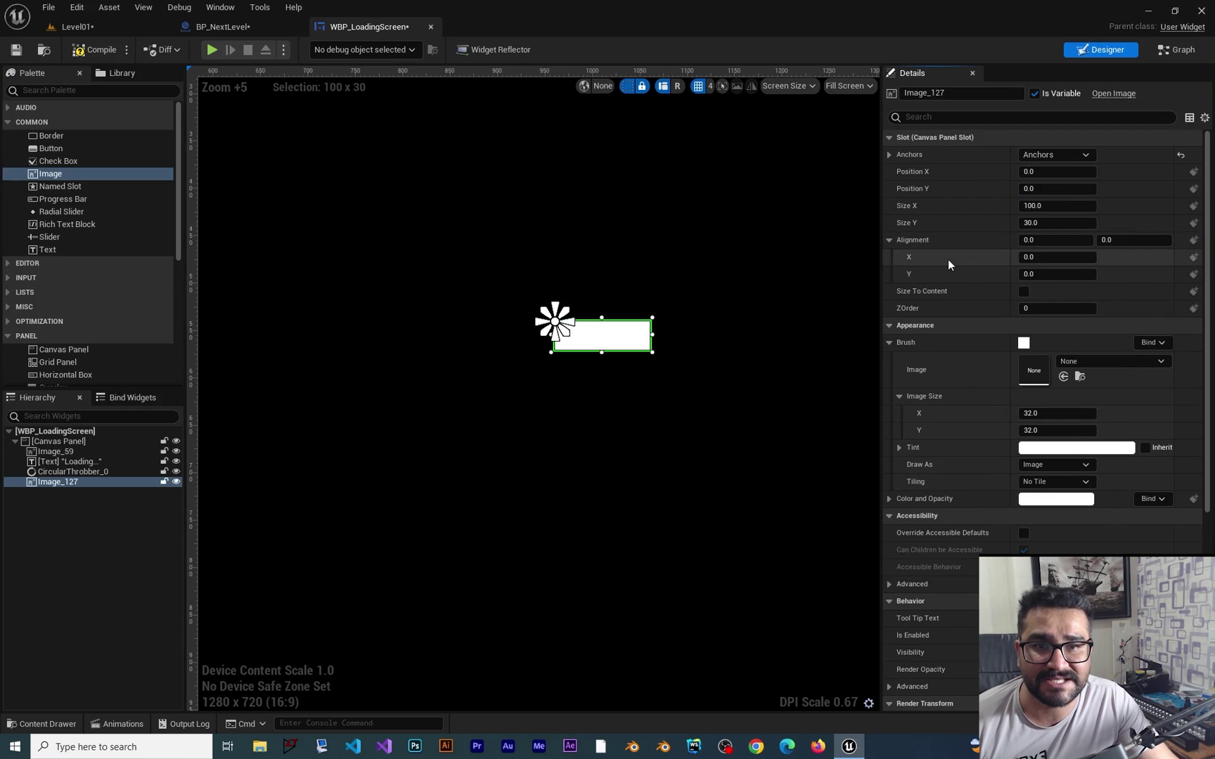
{"action": "left_click", "coordinate": [1039, 256]}
{"action": "type", "text": "0.5"}
{"action": "left_click", "coordinate": [1033, 274]}
{"action": "type", "text": "0."}
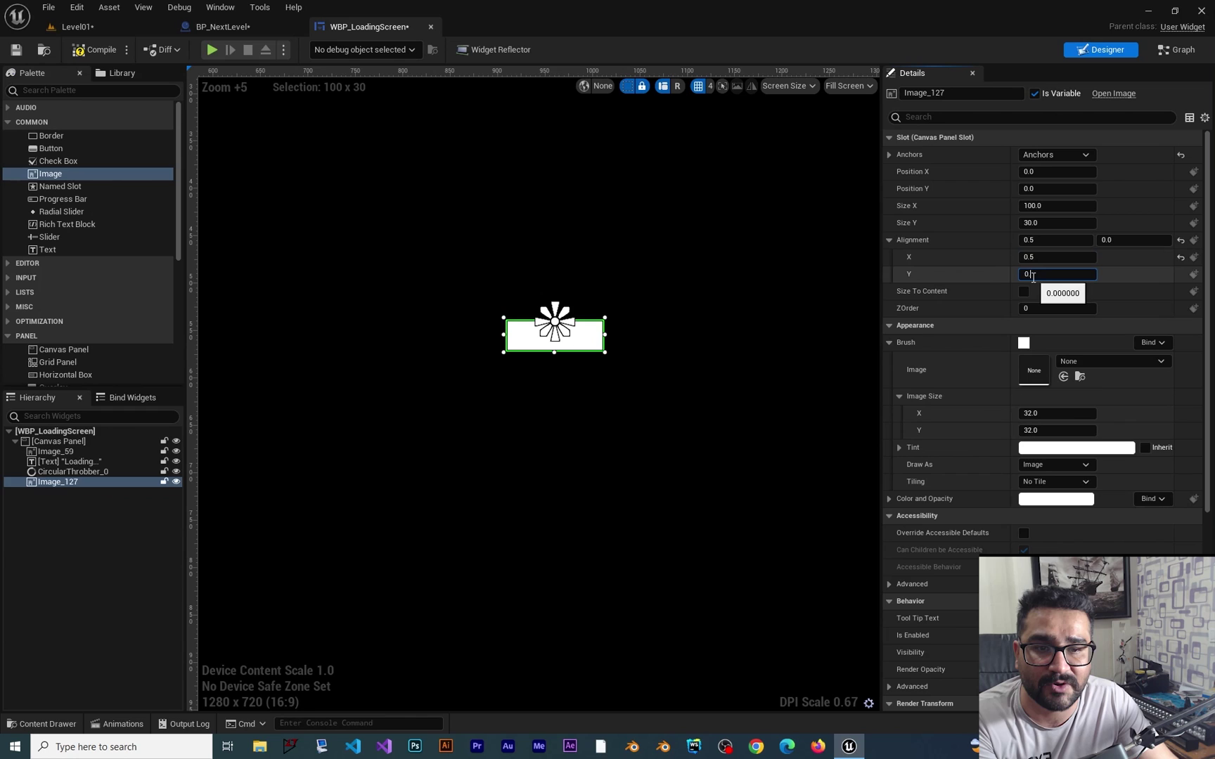
{"action": "type", "text": "5"}
{"action": "key", "text": "Return"}
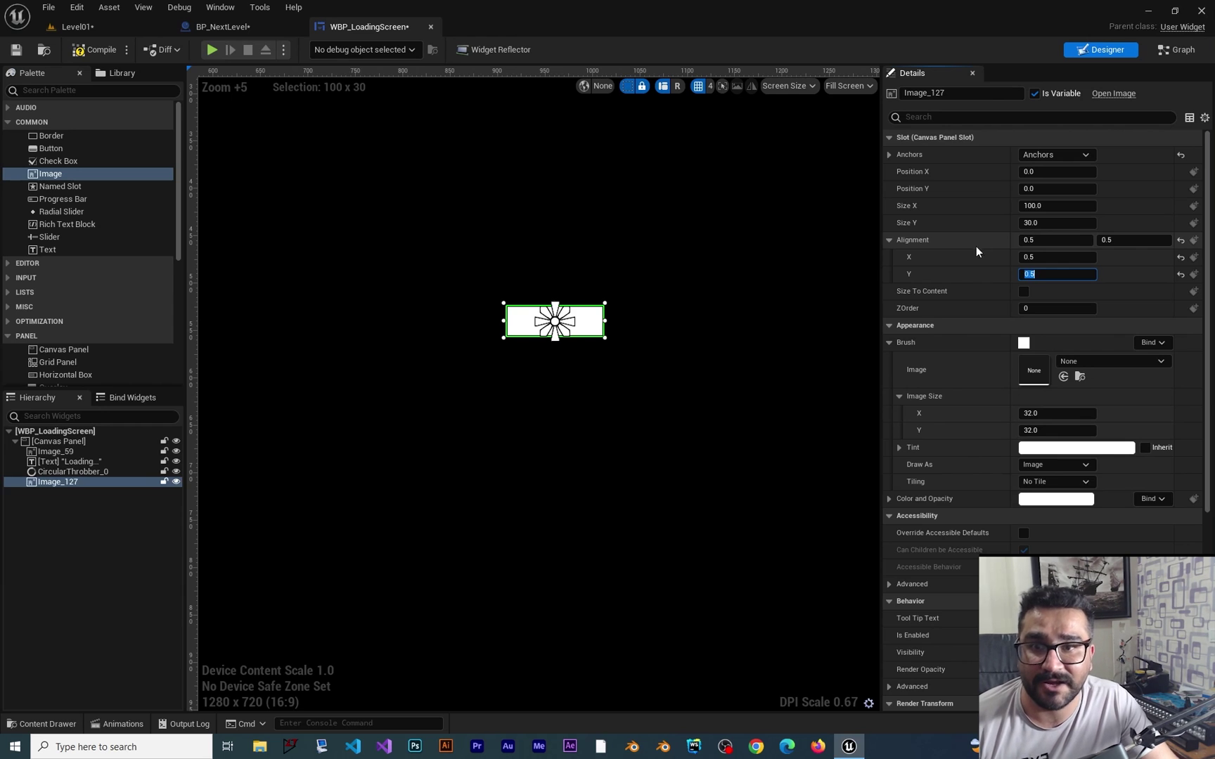
{"action": "scroll", "coordinate": [596, 328], "scroll_direction": "down", "scroll_amount": 6}
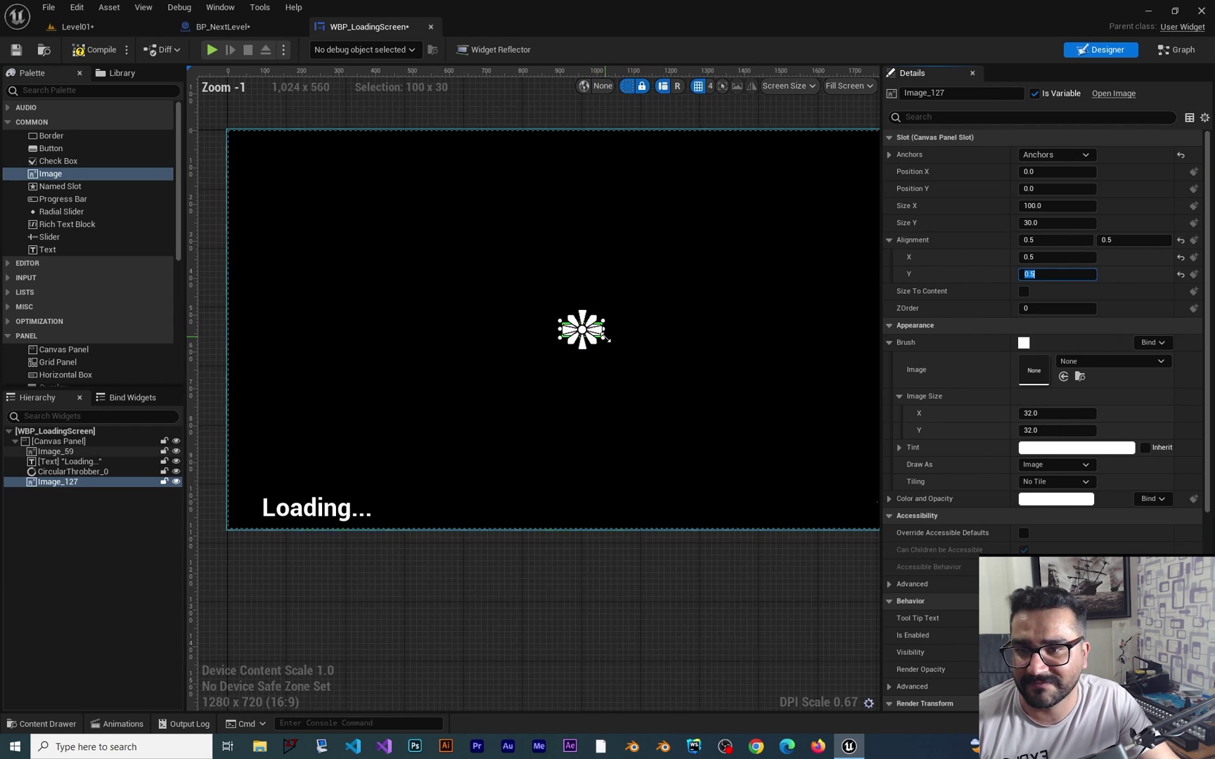
{"action": "scroll", "coordinate": [529, 349], "scroll_direction": "up", "scroll_amount": 4}
{"action": "left_click", "coordinate": [552, 320]}
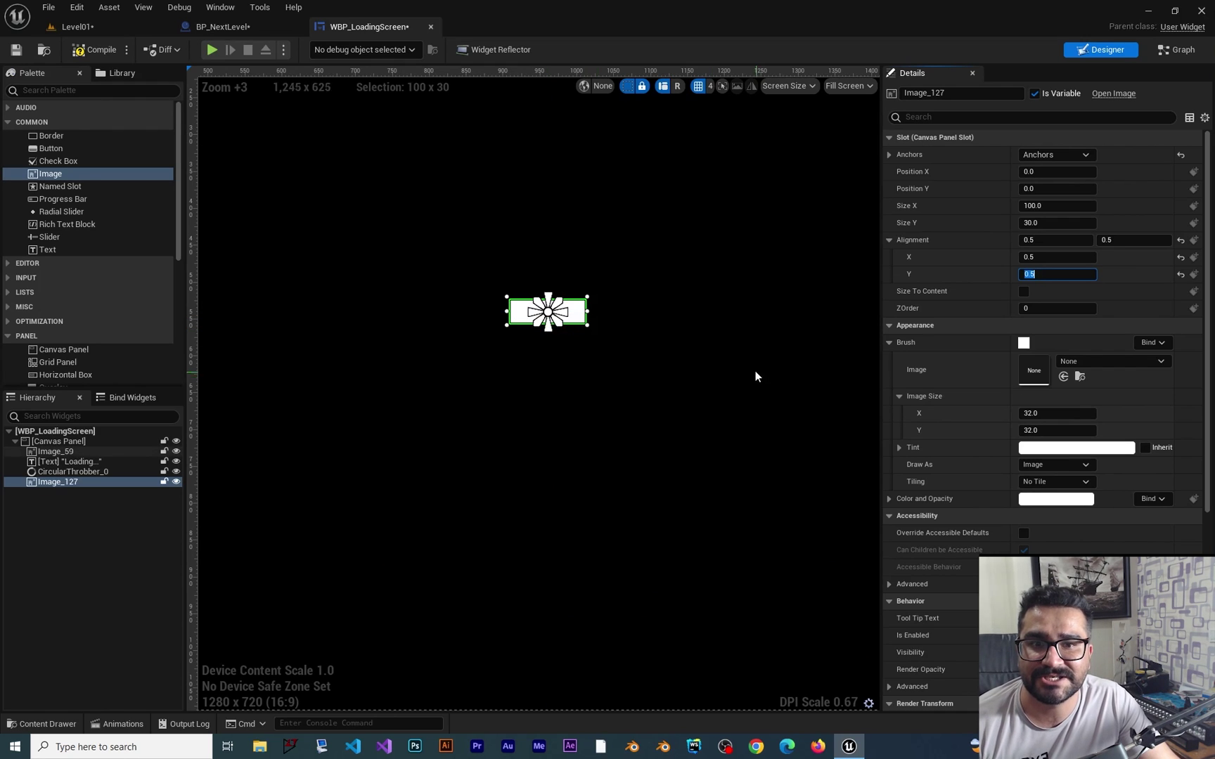
Step: Give the centred image the Gears-of-War-logo texture at size 1000 × 300
{"action": "left_click", "coordinate": [889, 342]}
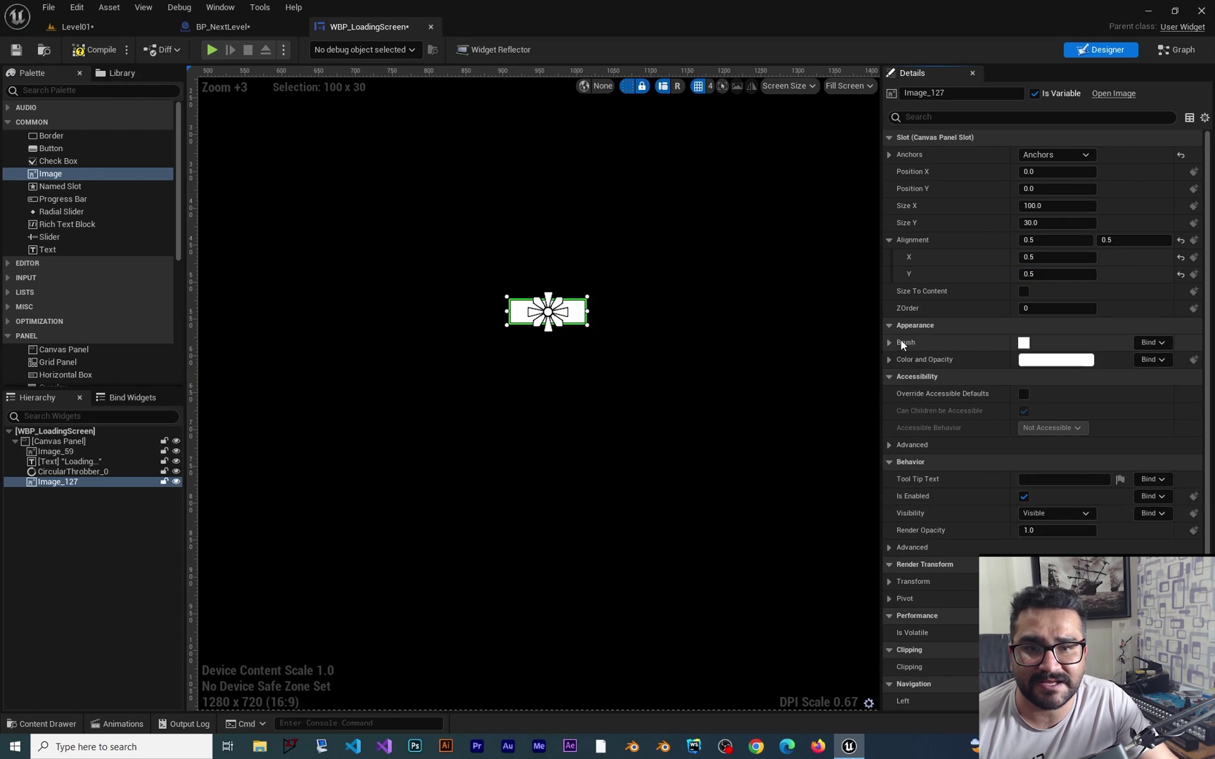
{"action": "left_click", "coordinate": [889, 342]}
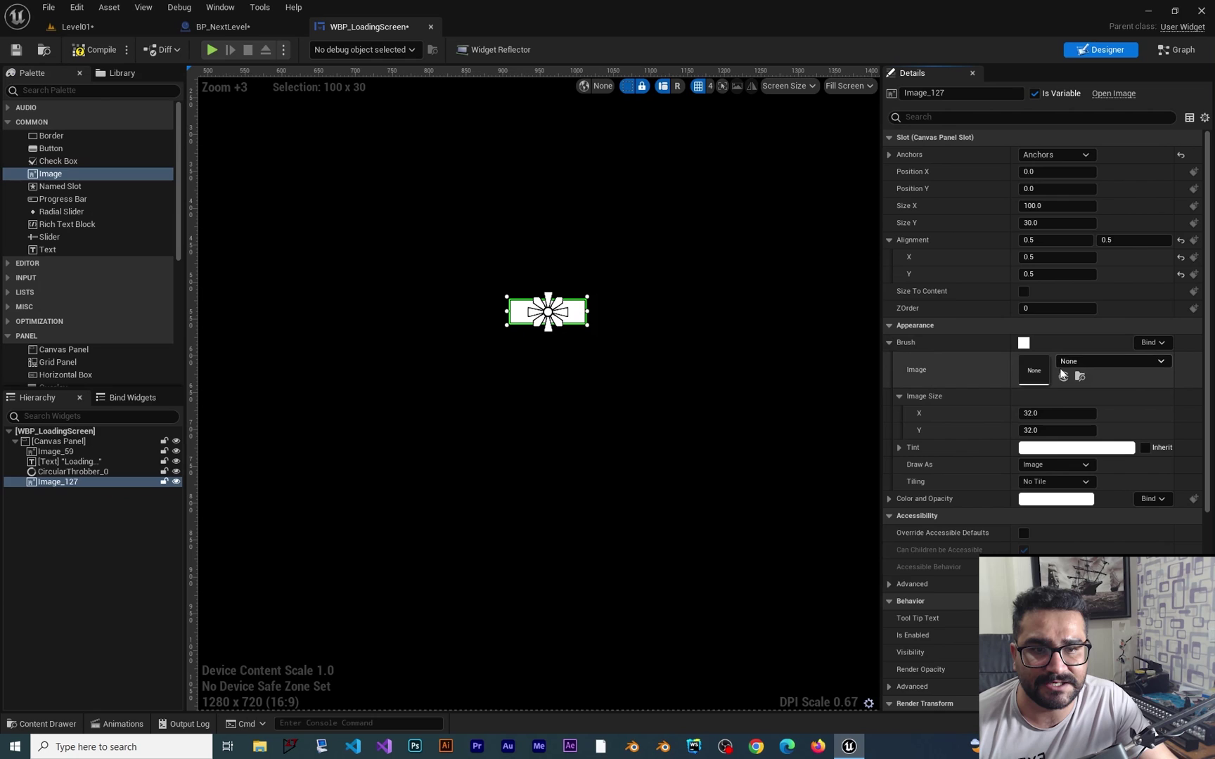
{"action": "left_click", "coordinate": [1086, 363]}
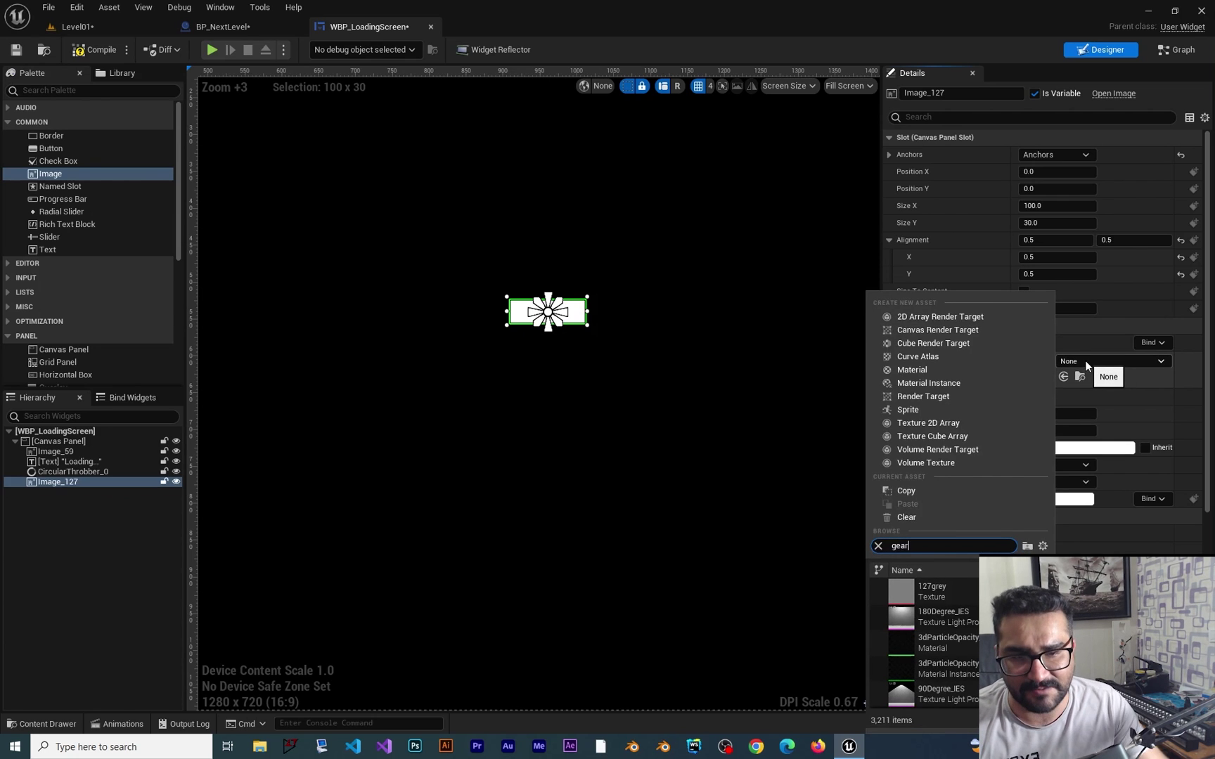
{"action": "left_click", "coordinate": [935, 592]}
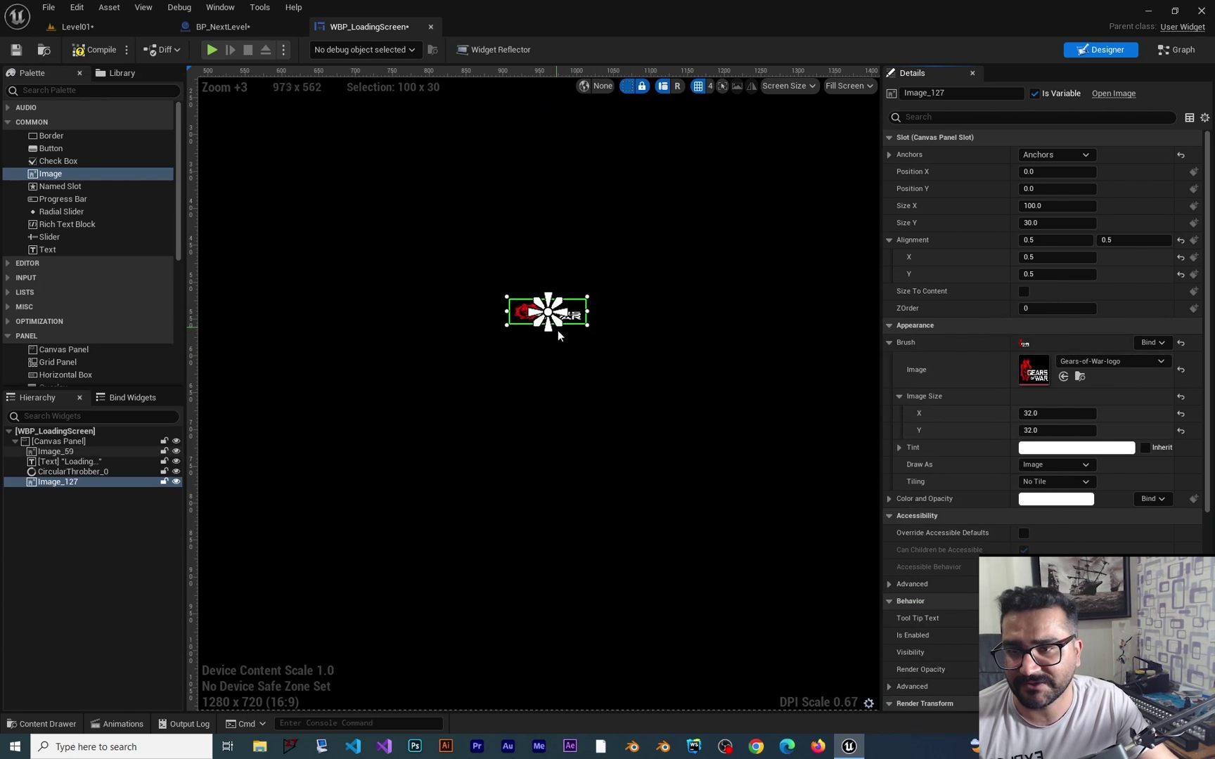
{"action": "left_click", "coordinate": [1037, 206]}
{"action": "type", "text": "0"}
{"action": "left_click", "coordinate": [1034, 222]}
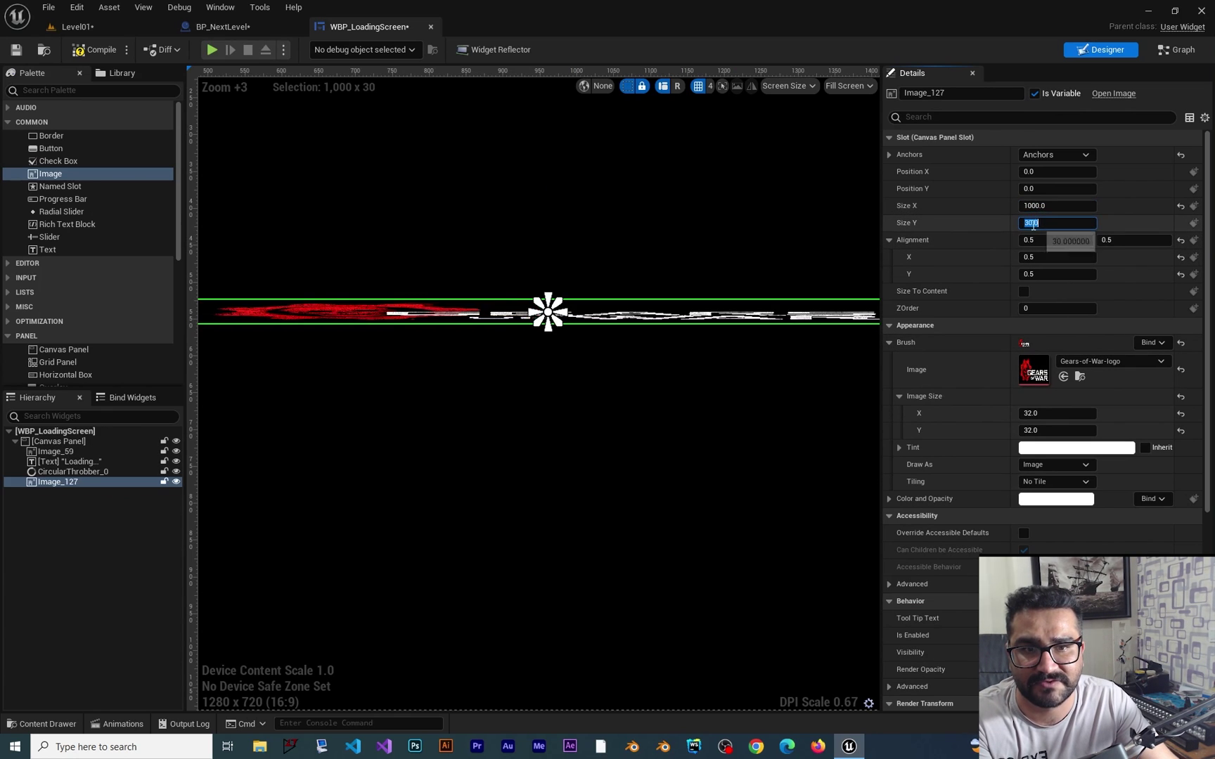
{"action": "type", "text": "300"}
{"action": "key", "text": "Return"}
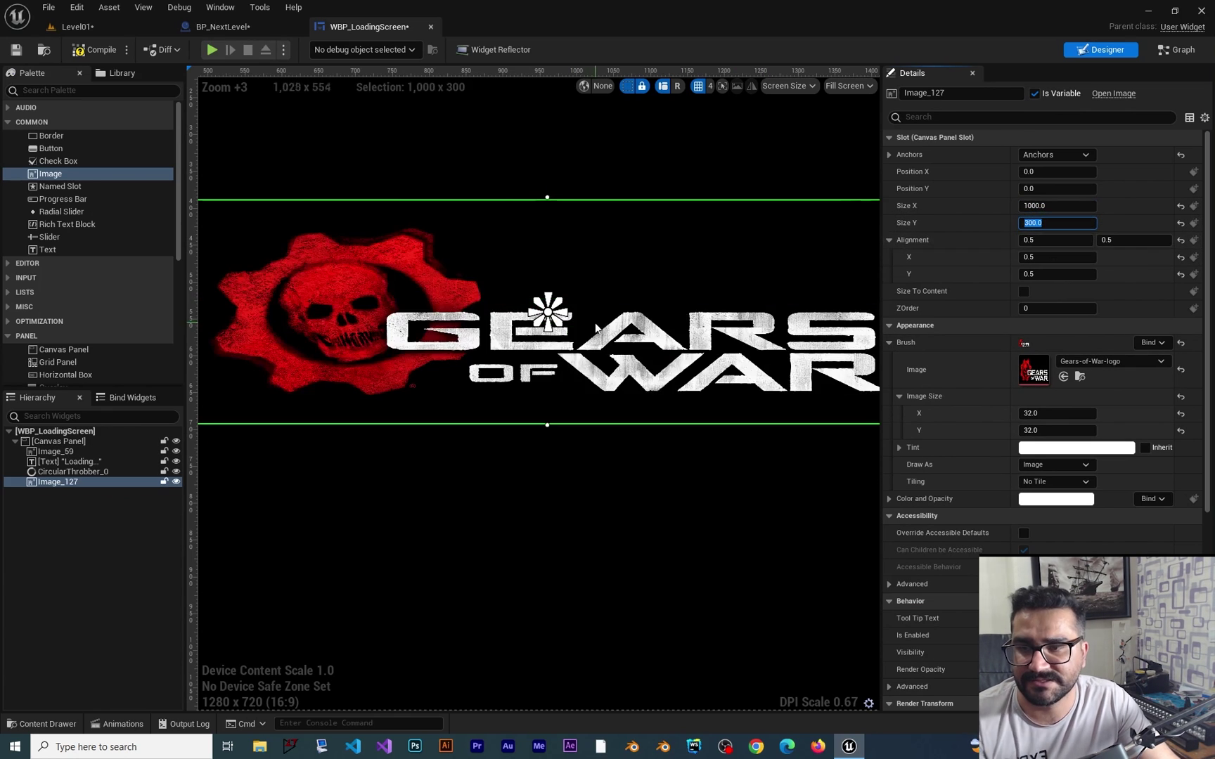
{"action": "scroll", "coordinate": [594, 323], "scroll_direction": "down", "scroll_amount": 5}
{"action": "scroll", "coordinate": [615, 343], "scroll_direction": "down", "scroll_amount": 4}
{"action": "scroll", "coordinate": [703, 366], "scroll_direction": "up", "scroll_amount": 3}
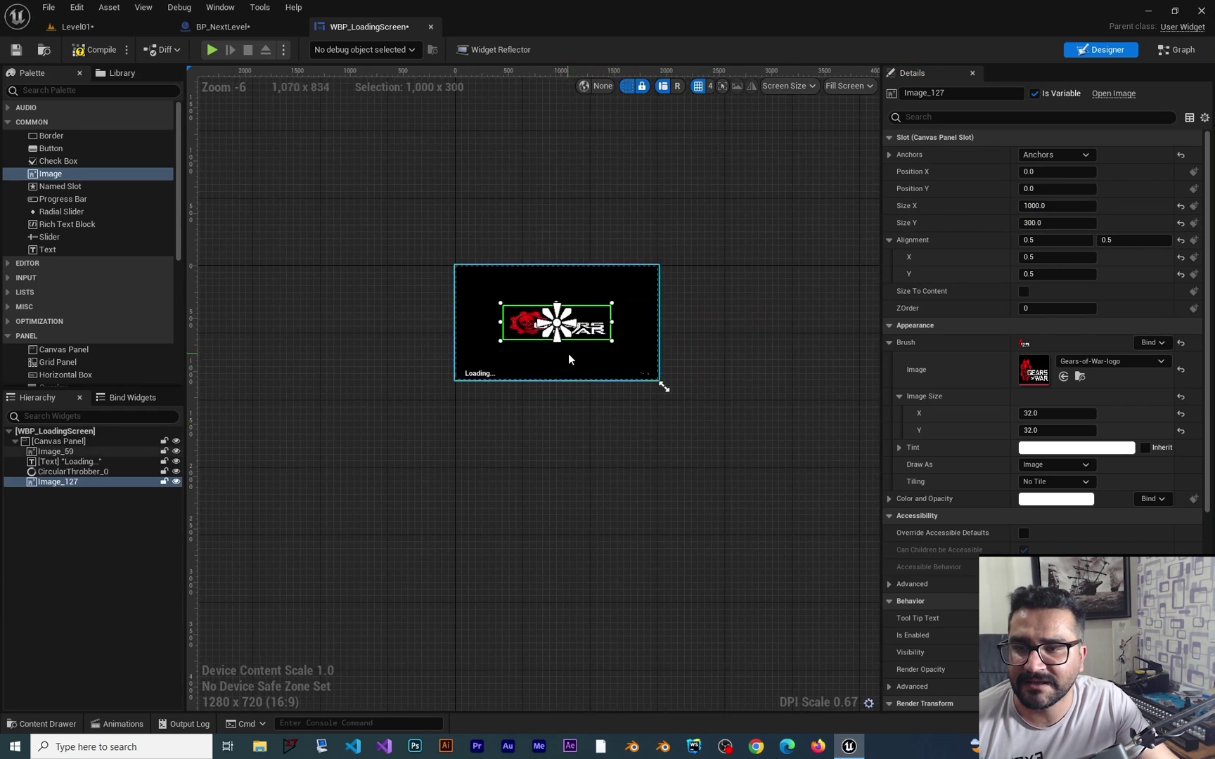
Step: Deselect the image, then compile and save WBP_LoadingScreen
{"action": "left_click", "coordinate": [833, 269]}
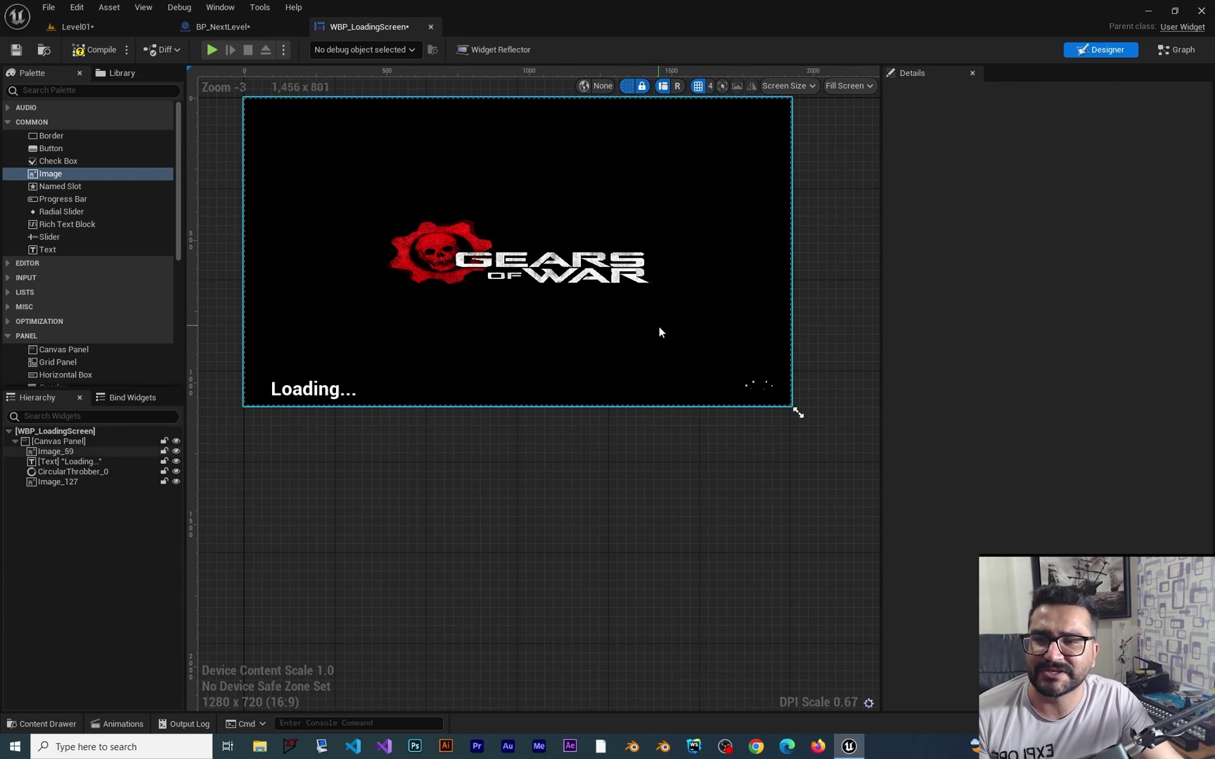
{"action": "right_click_drag", "start_coordinate": [659, 330], "coordinate": [669, 380]}
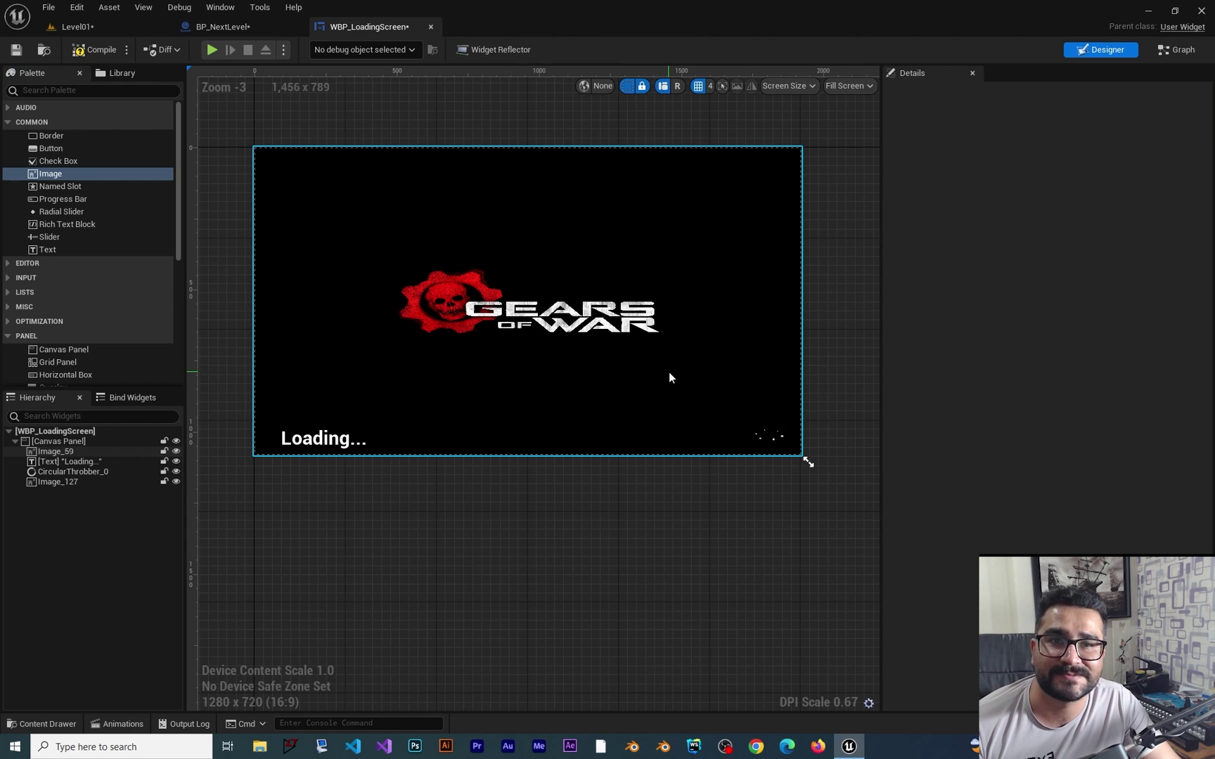
{"action": "left_click", "coordinate": [100, 54]}
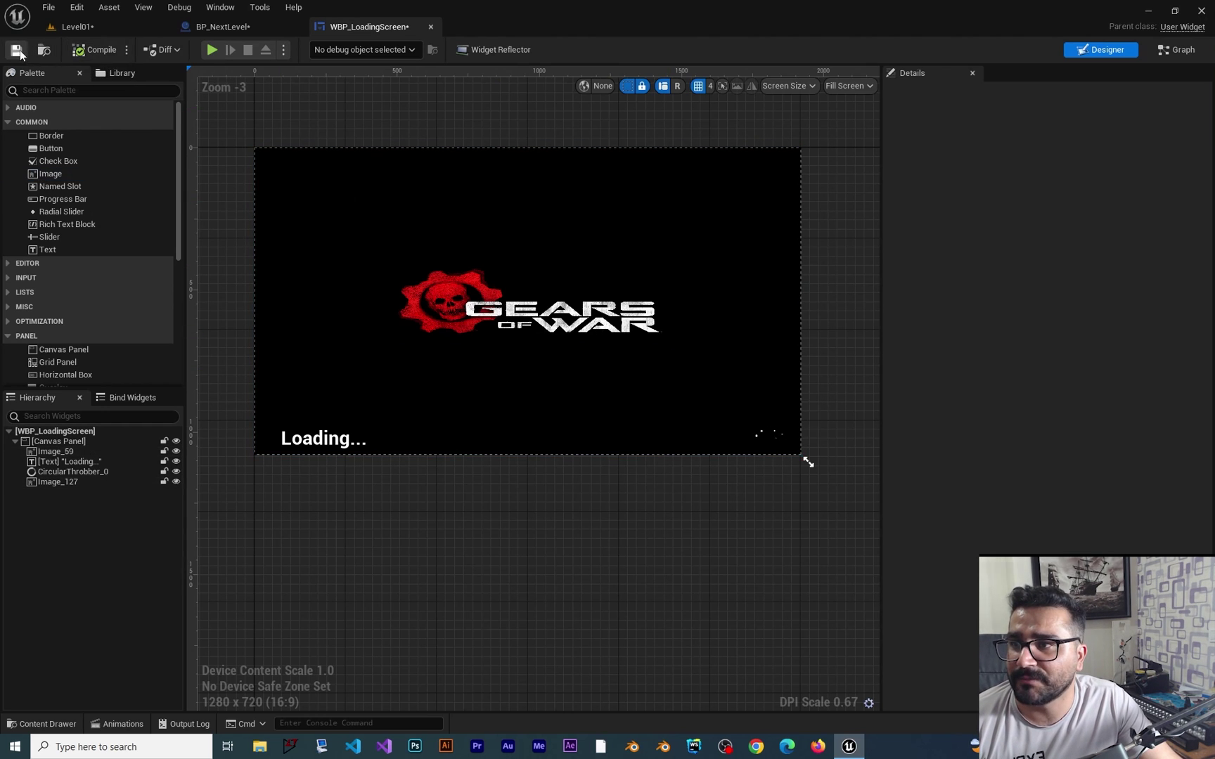
{"action": "left_click", "coordinate": [21, 54]}
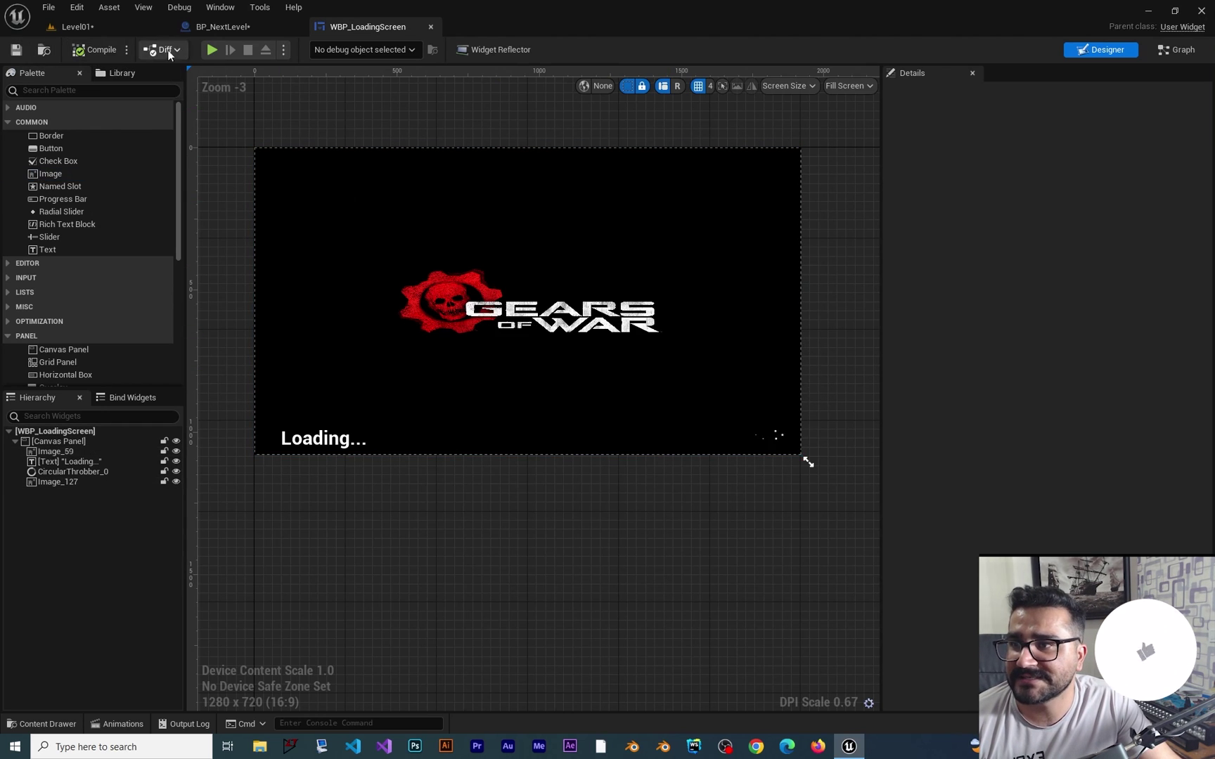
Step: In BP_NextLevel's graph, add a Create Widget node set to WBP_LoadingScreen before Open Level
{"action": "left_click", "coordinate": [219, 28]}
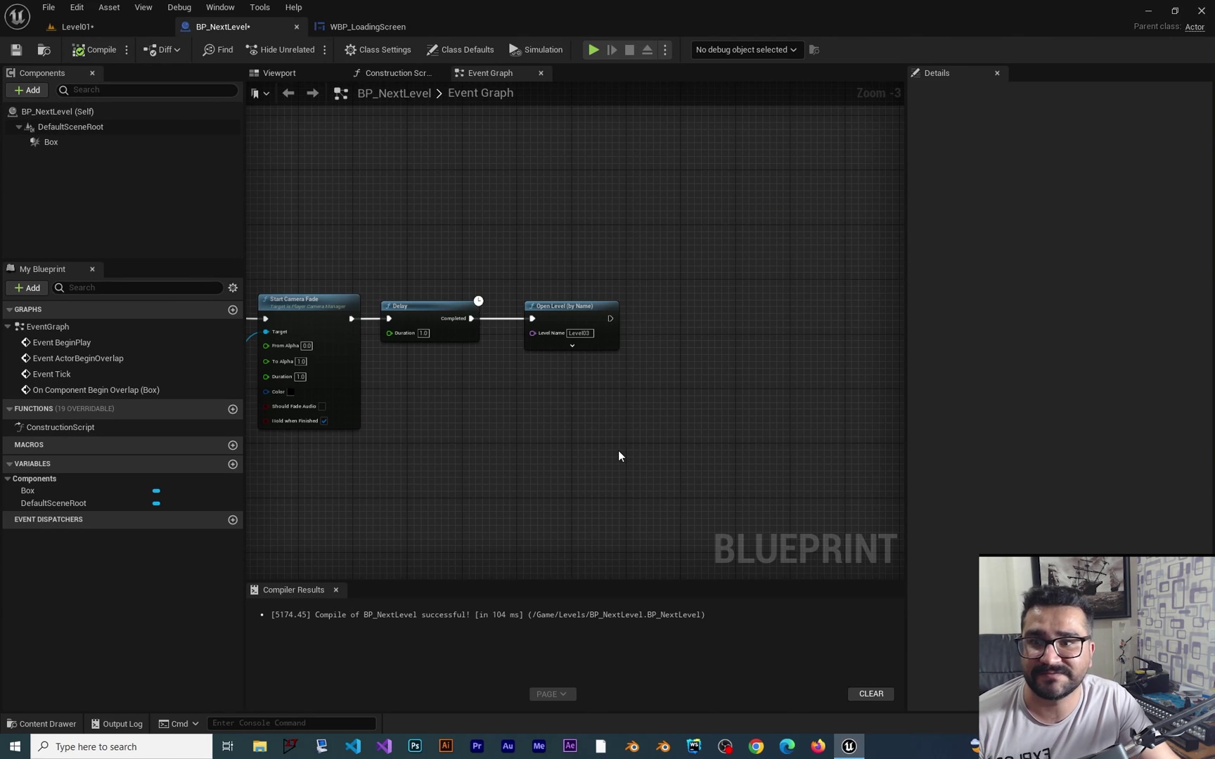
{"action": "right_click_drag", "start_coordinate": [521, 407], "coordinate": [679, 386]}
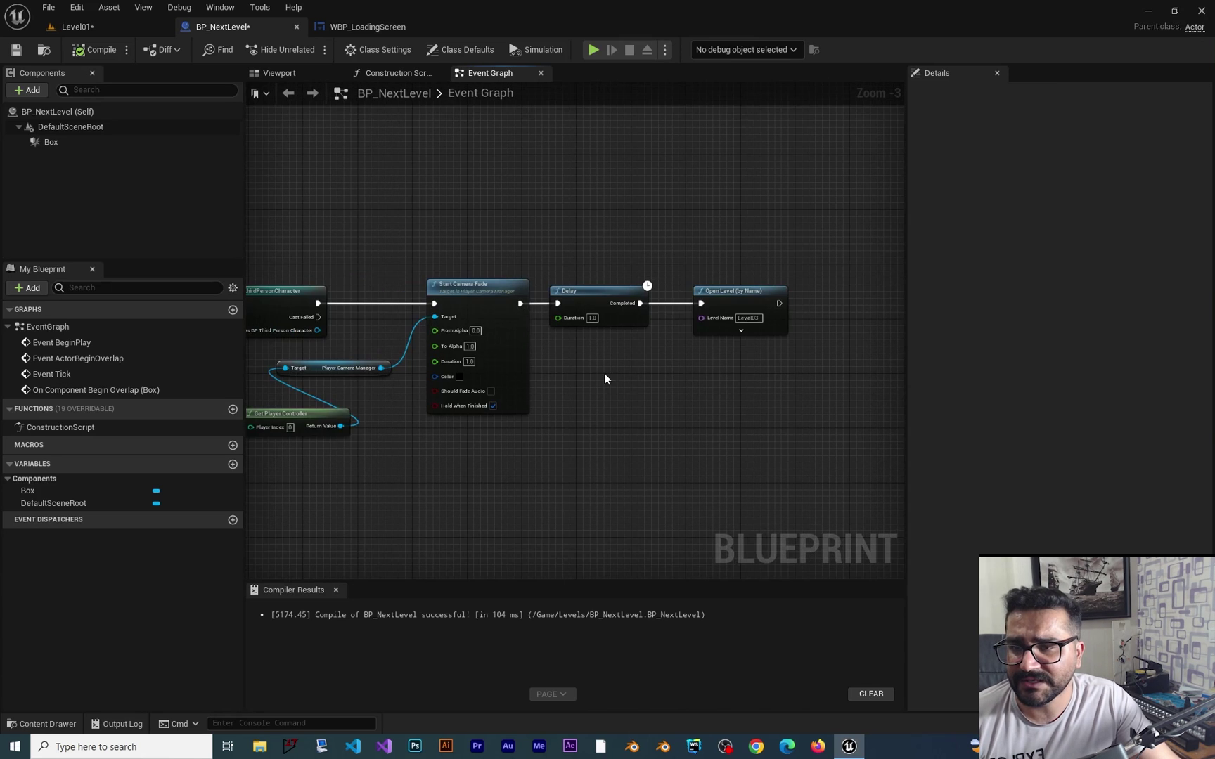
{"action": "scroll", "coordinate": [604, 378], "scroll_direction": "up", "scroll_amount": 4}
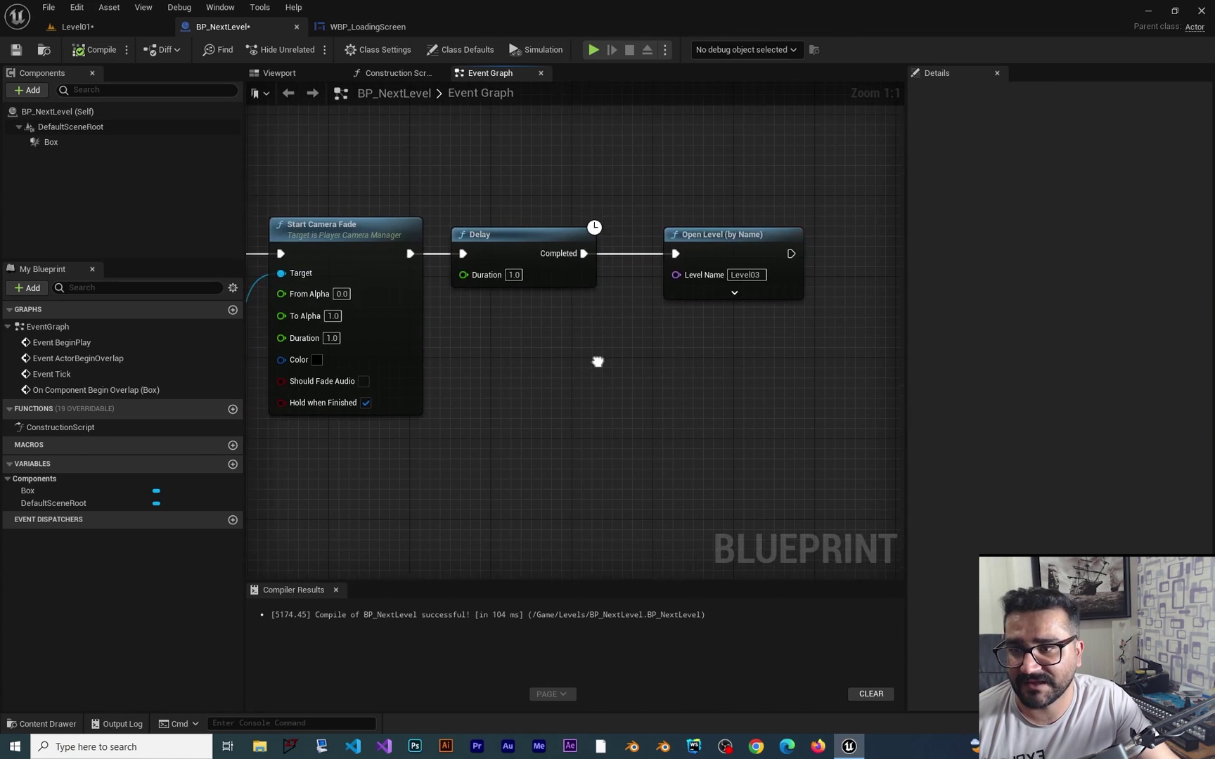
{"action": "right_click_drag", "start_coordinate": [626, 307], "coordinate": [518, 295]}
{"action": "left_click_drag", "start_coordinate": [619, 238], "coordinate": [887, 238]}
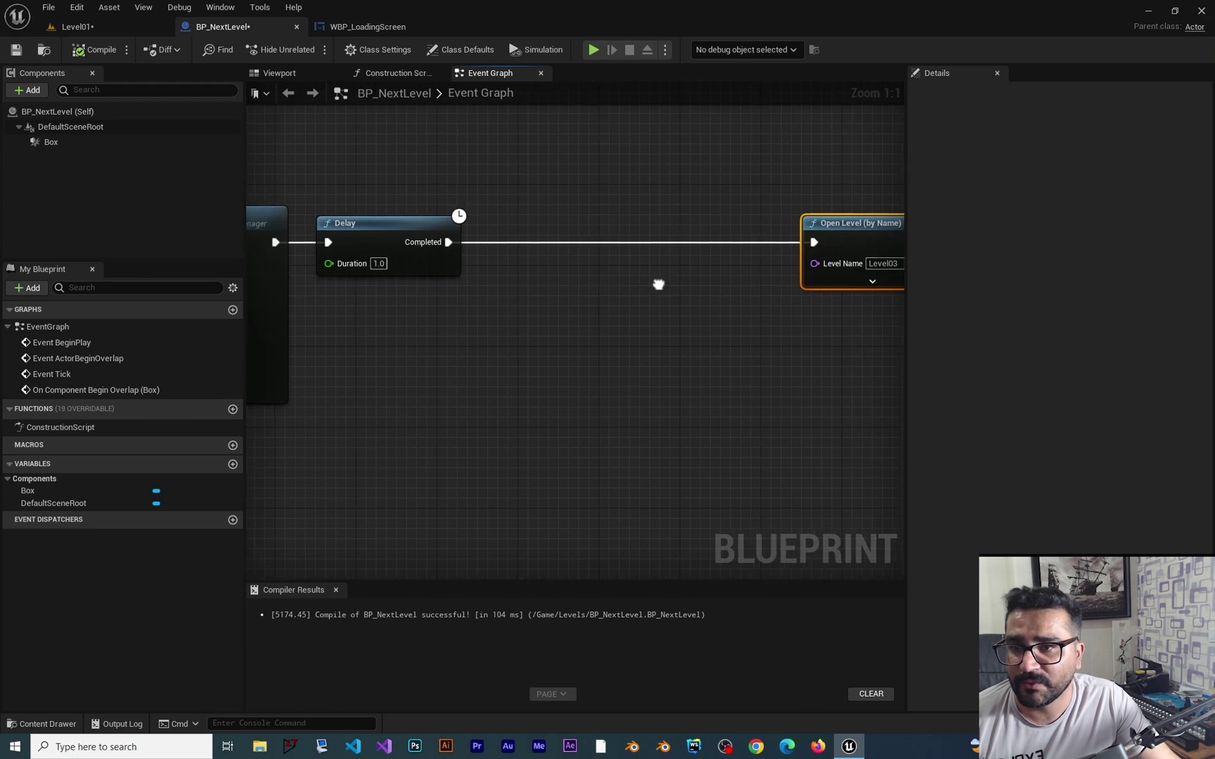
{"action": "left_click_drag", "start_coordinate": [428, 242], "coordinate": [513, 243]}
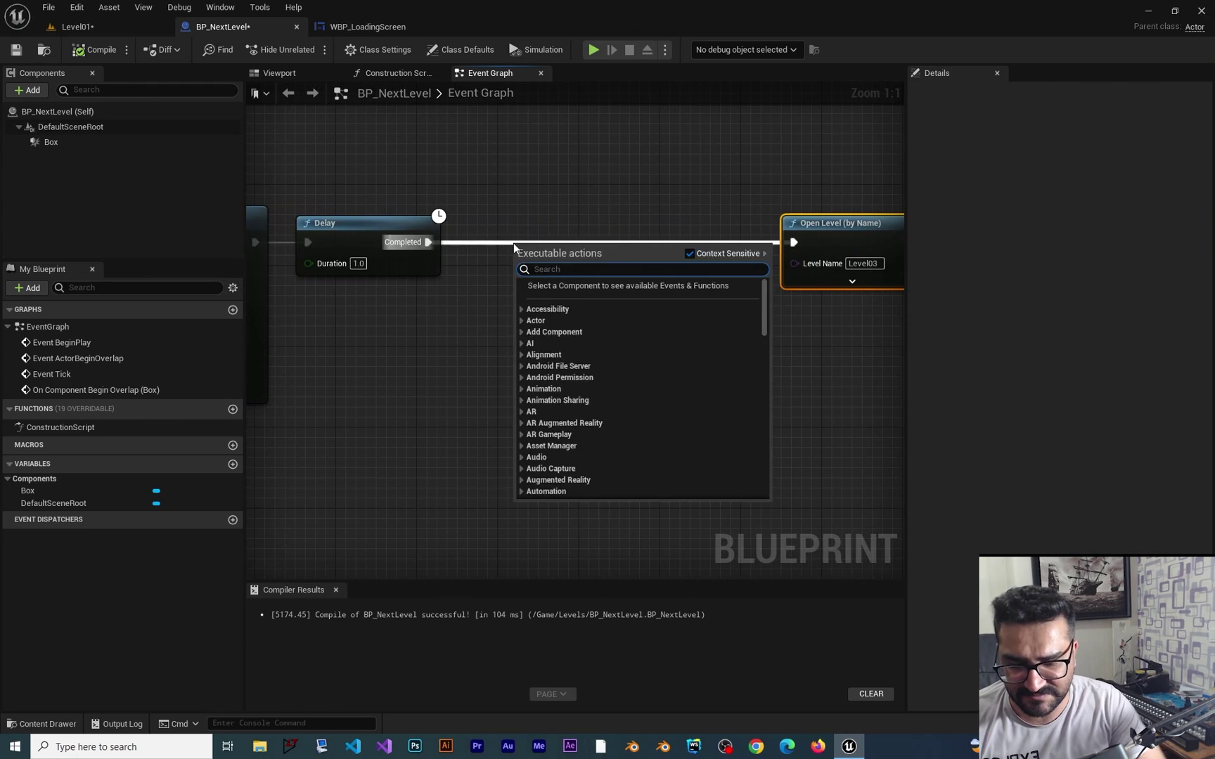
{"action": "type", "text": "create"}
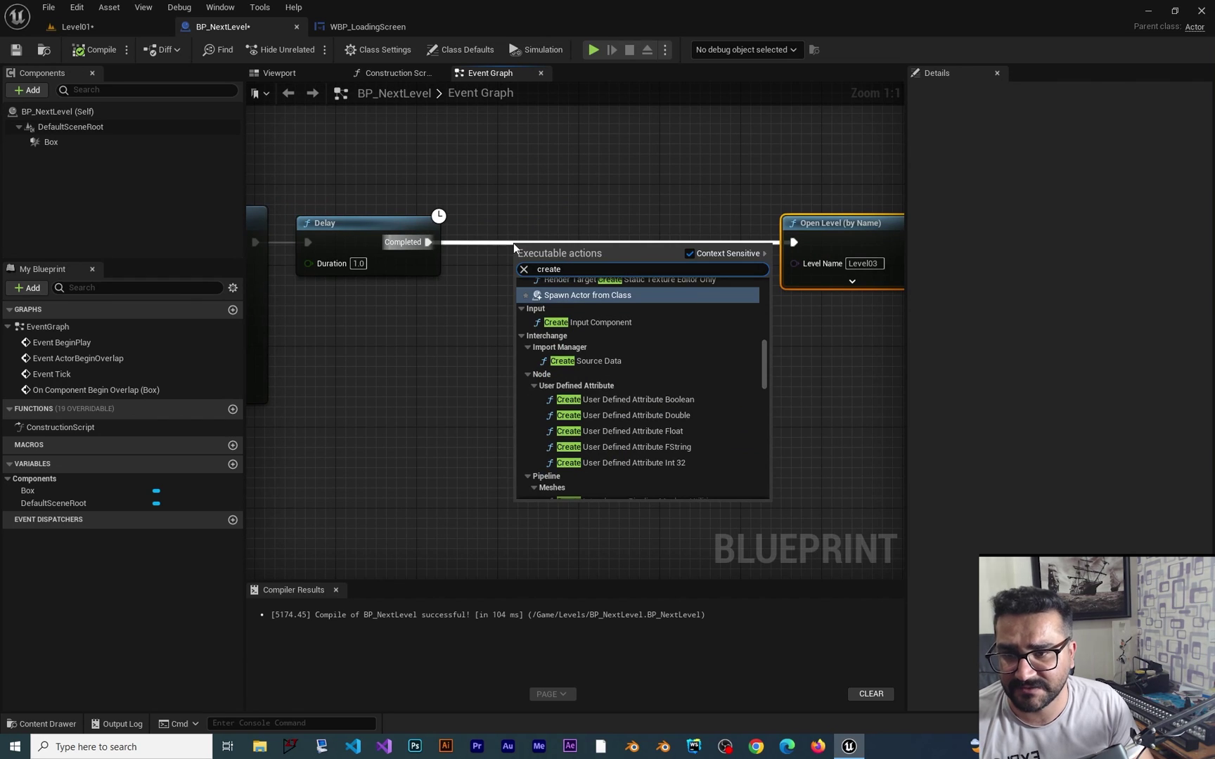
{"action": "type", "text": " wid"}
{"action": "key", "text": "Return"}
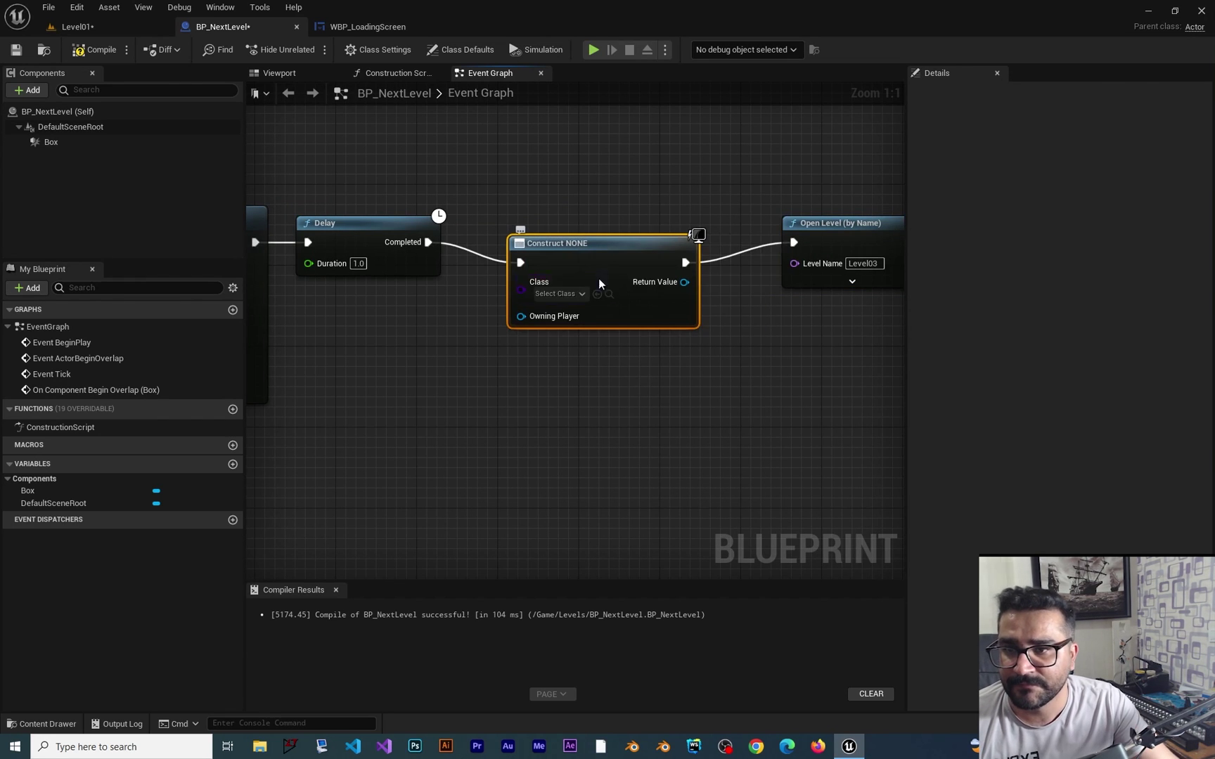
{"action": "left_click", "coordinate": [581, 293]}
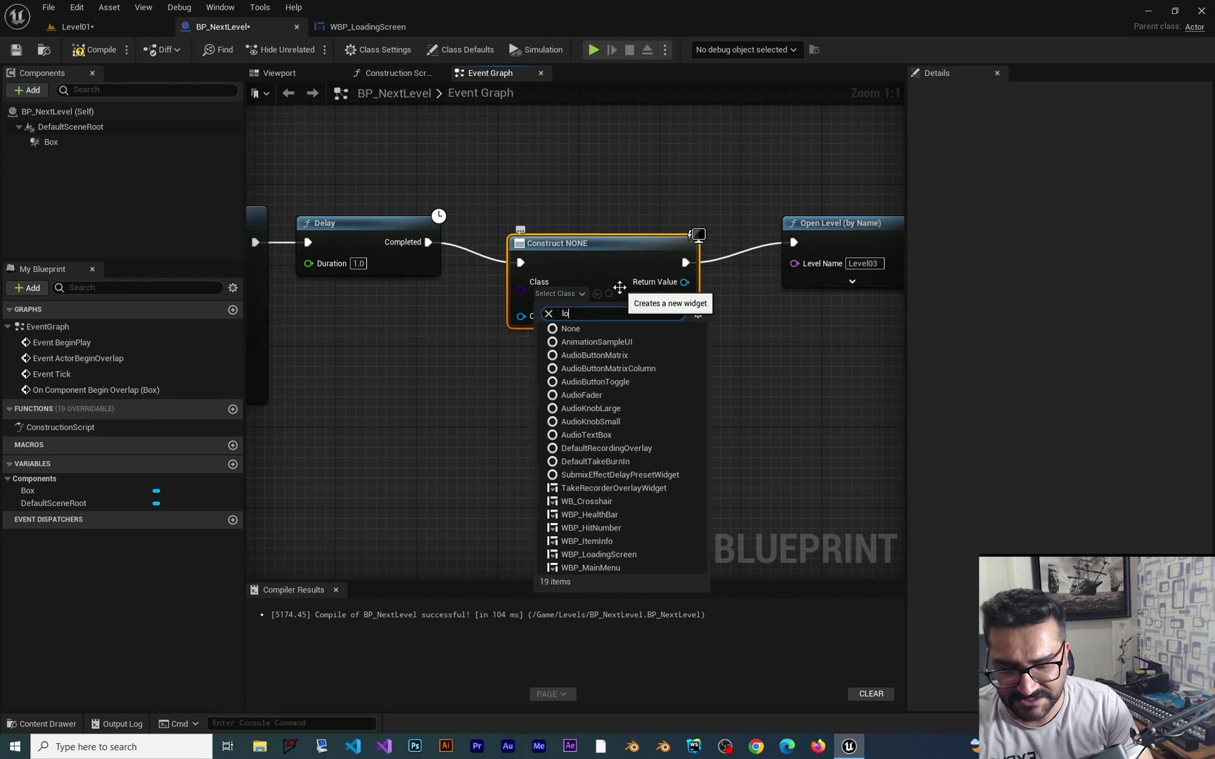
{"action": "type", "text": "loadin"}
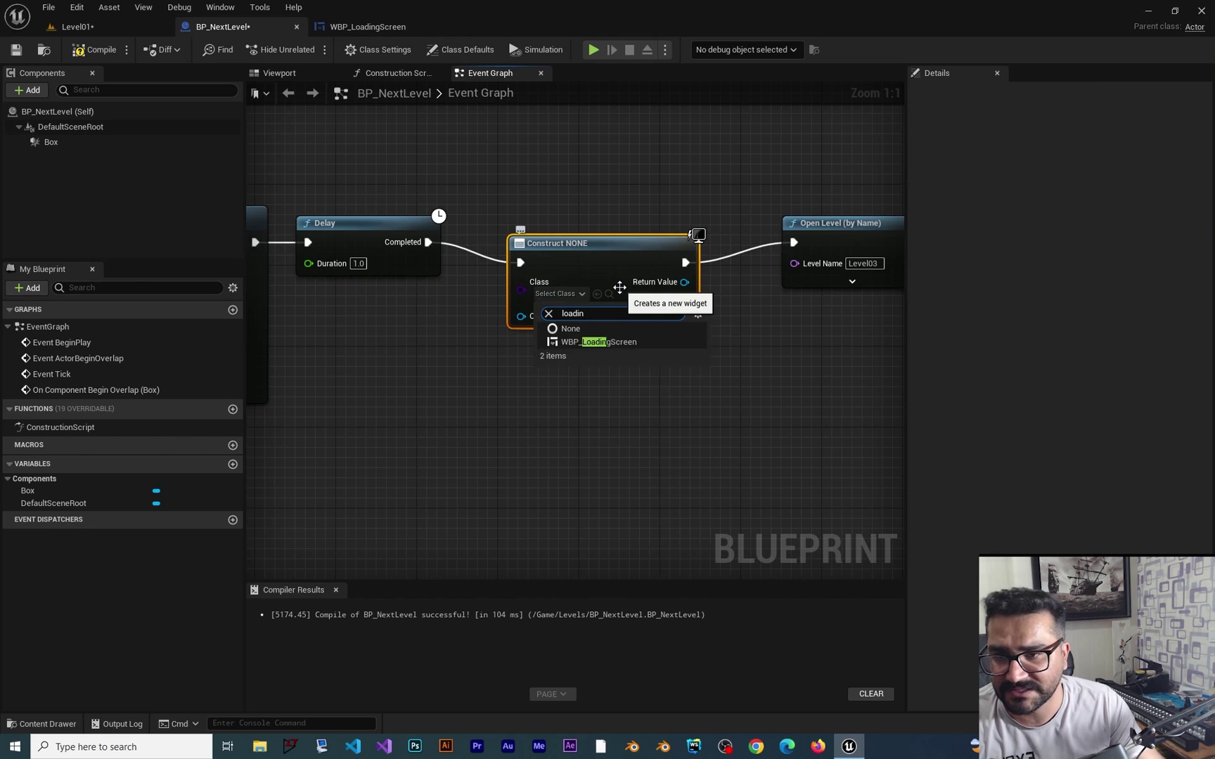
{"action": "left_click", "coordinate": [626, 345]}
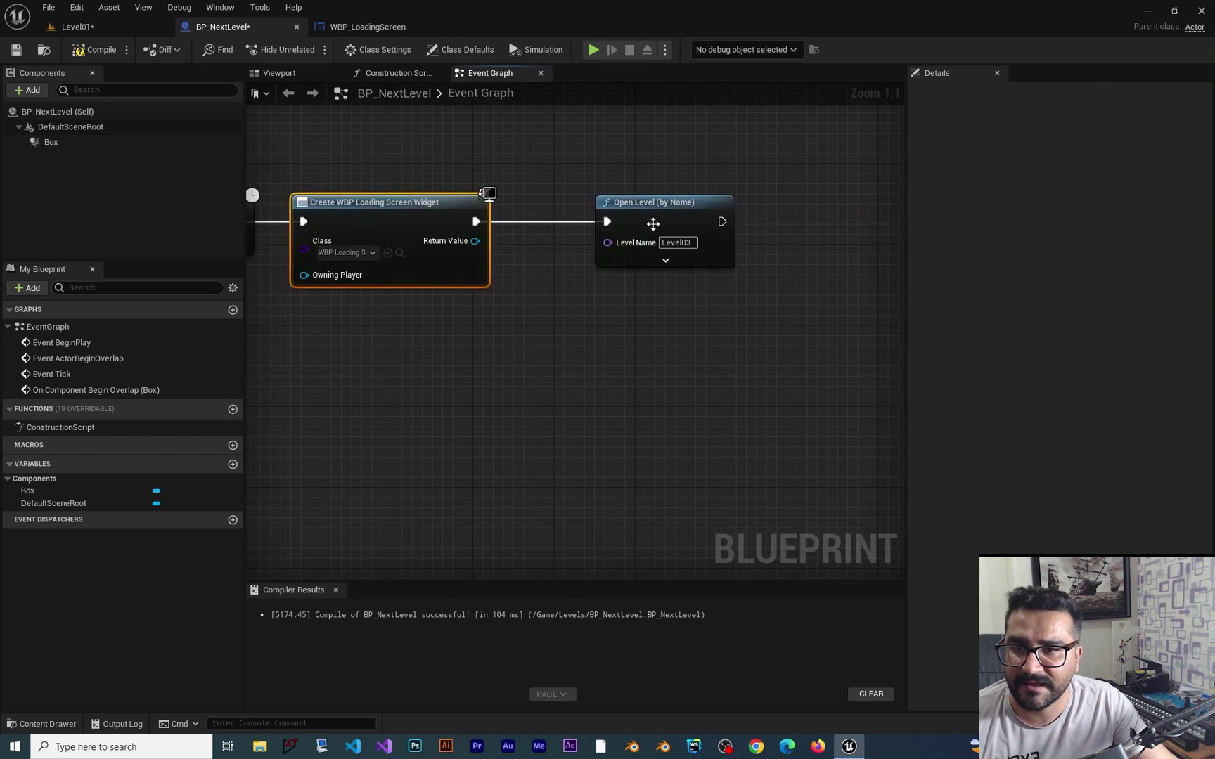
Step: Chain an Add to Viewport node targeting the created loading-screen widget
{"action": "left_click_drag", "start_coordinate": [653, 224], "coordinate": [815, 223]}
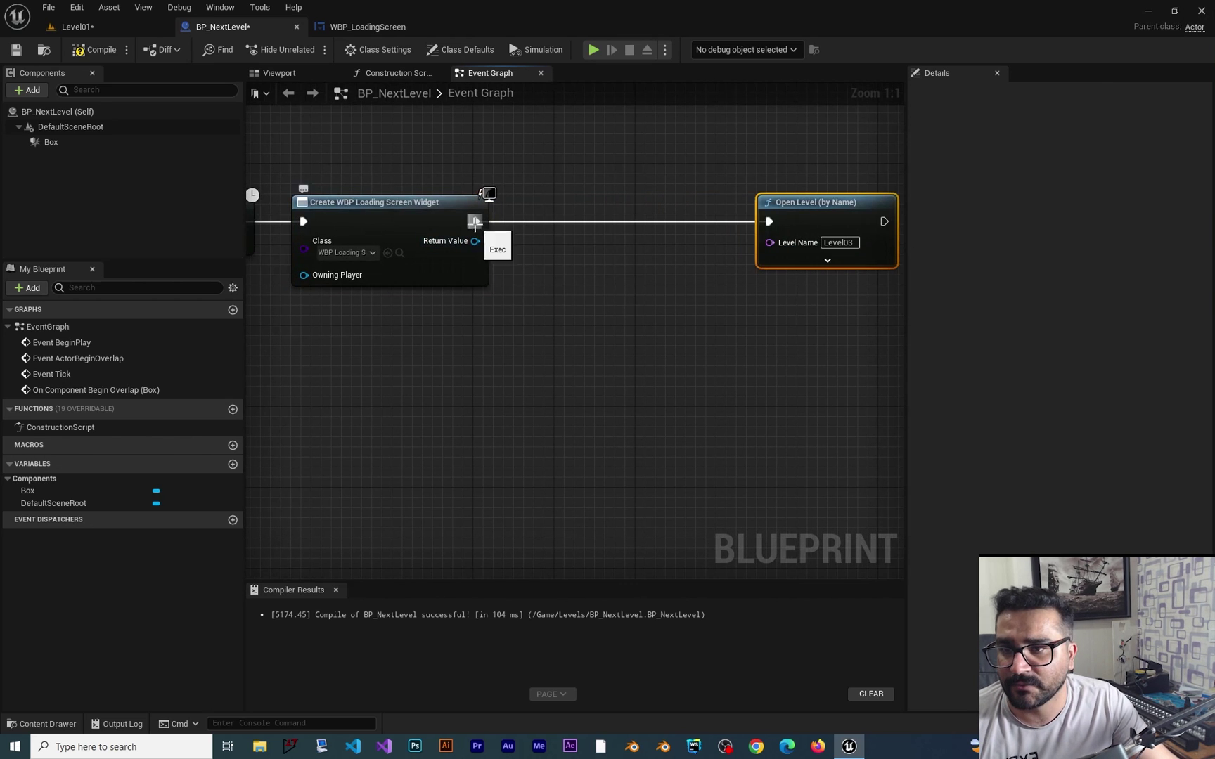
{"action": "left_click_drag", "start_coordinate": [476, 222], "coordinate": [561, 226]}
{"action": "type", "text": "add"}
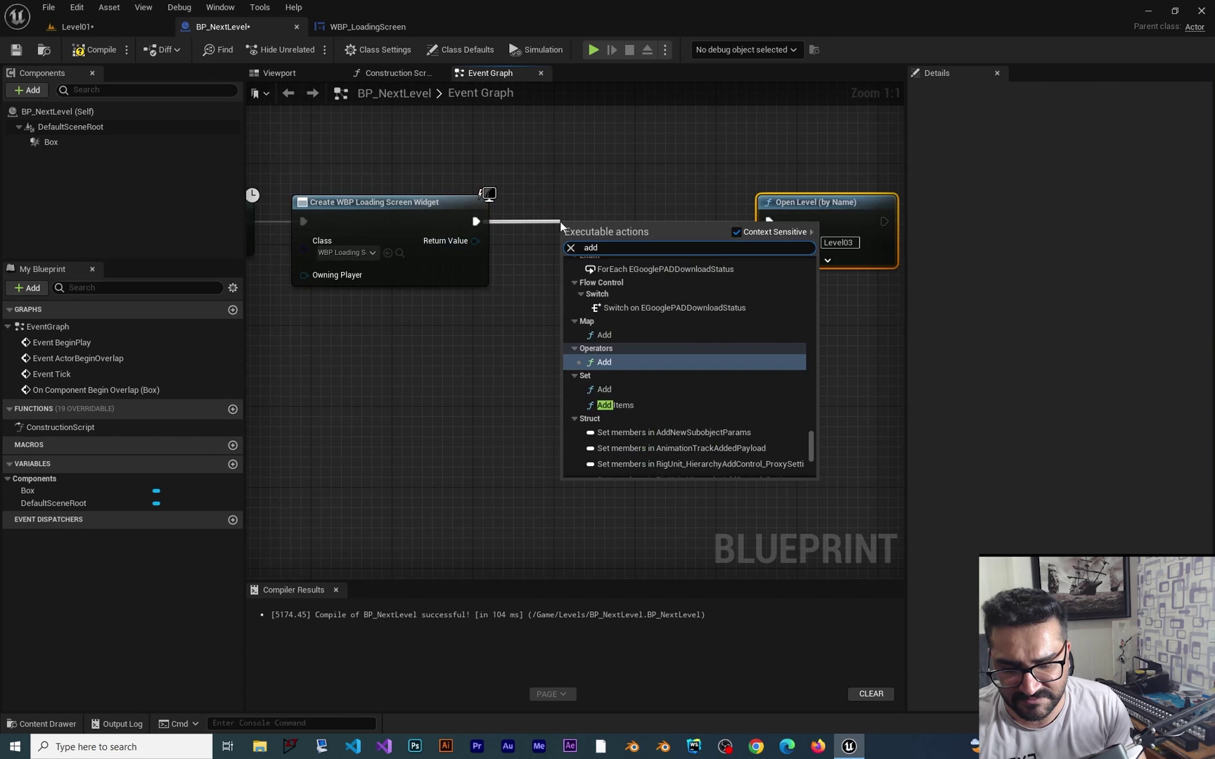
{"action": "type", "text": " tov"}
{"action": "key", "text": "Return"}
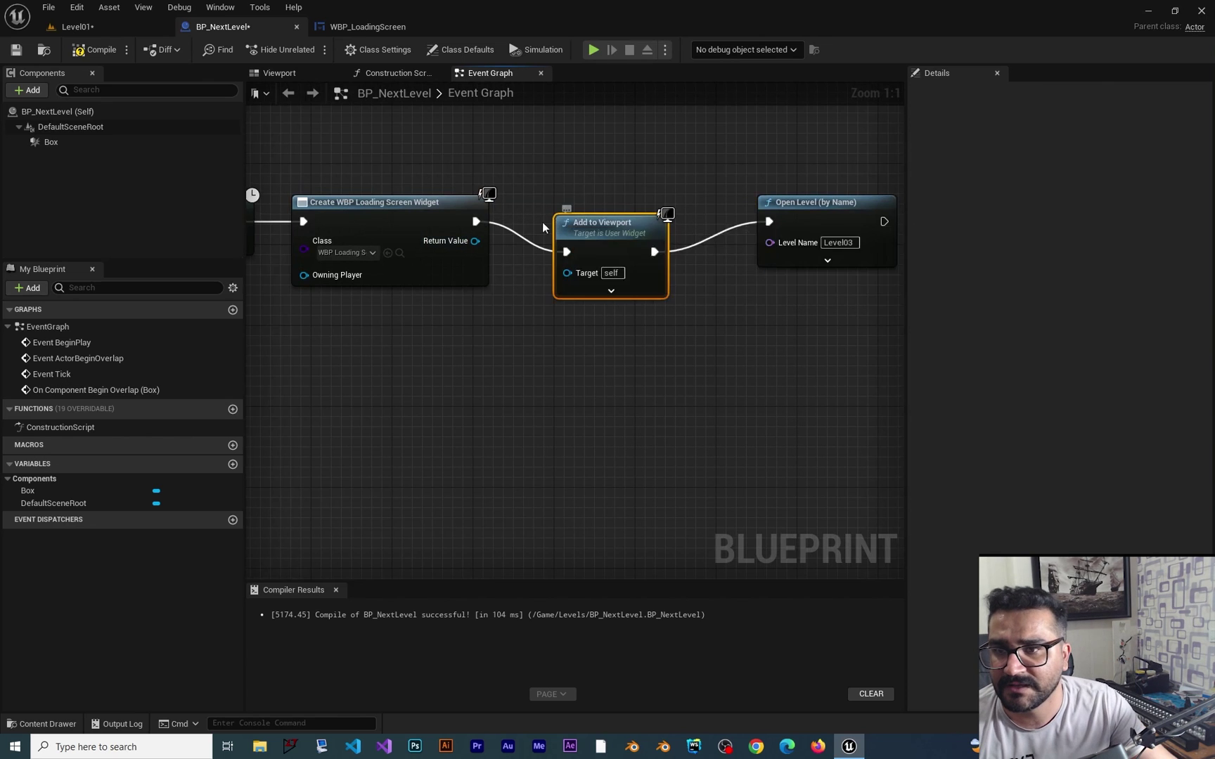
{"action": "left_click_drag", "start_coordinate": [474, 241], "coordinate": [594, 201]}
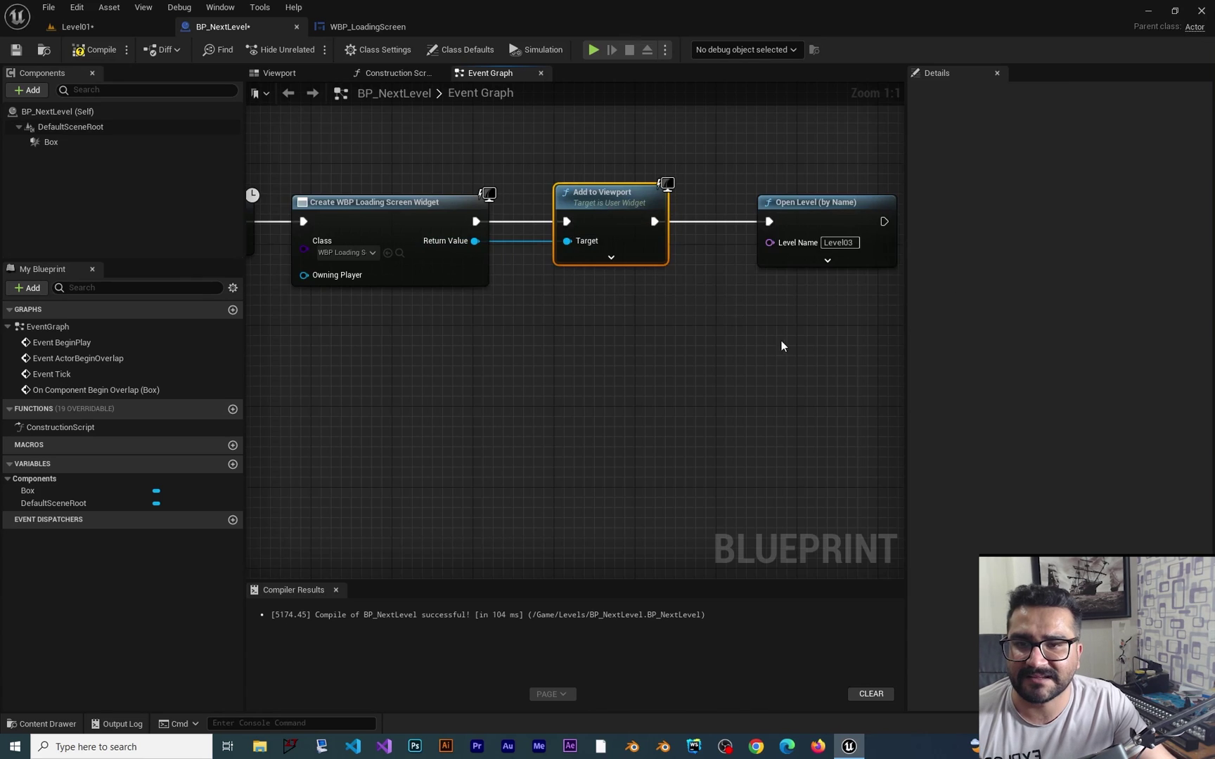
Step: Insert a 2.0-second Delay between Add to Viewport and Open Level
{"action": "right_click_drag", "start_coordinate": [829, 230], "coordinate": [654, 214]}
{"action": "left_click_drag", "start_coordinate": [654, 215], "coordinate": [741, 214]}
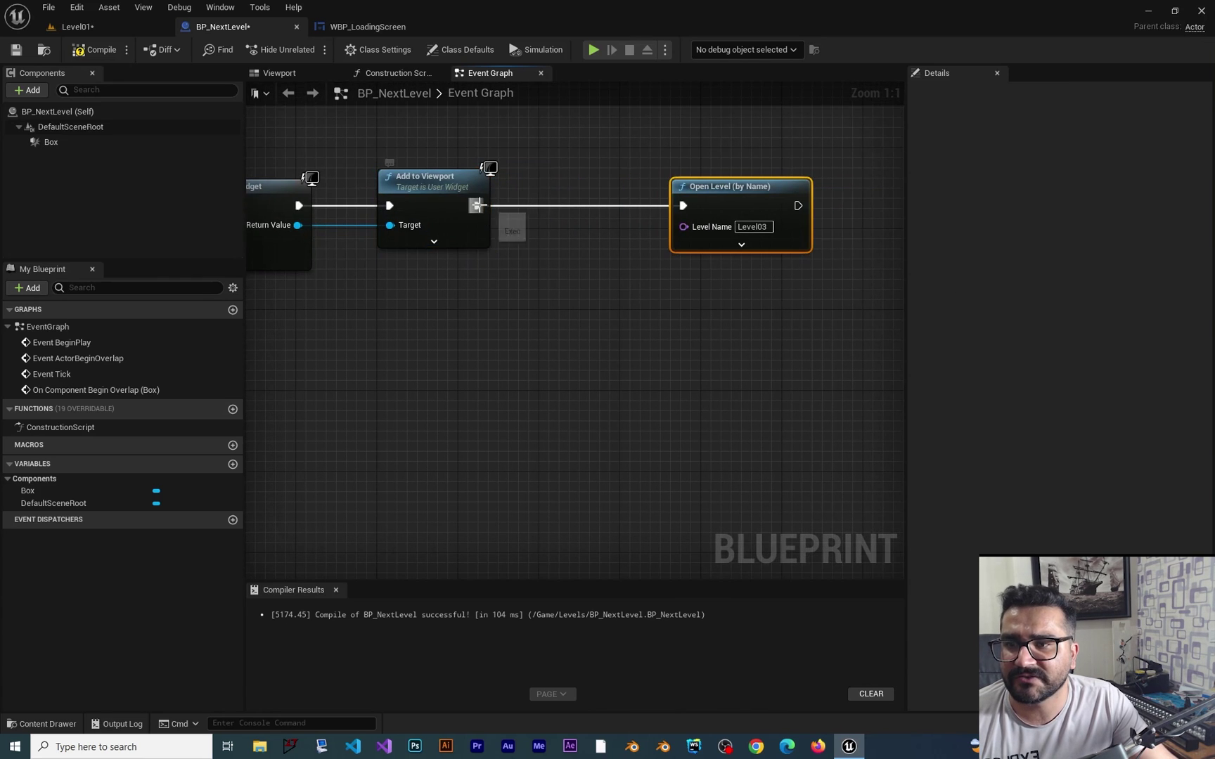
{"action": "left_click_drag", "start_coordinate": [477, 206], "coordinate": [546, 206]}
{"action": "type", "text": "dela"}
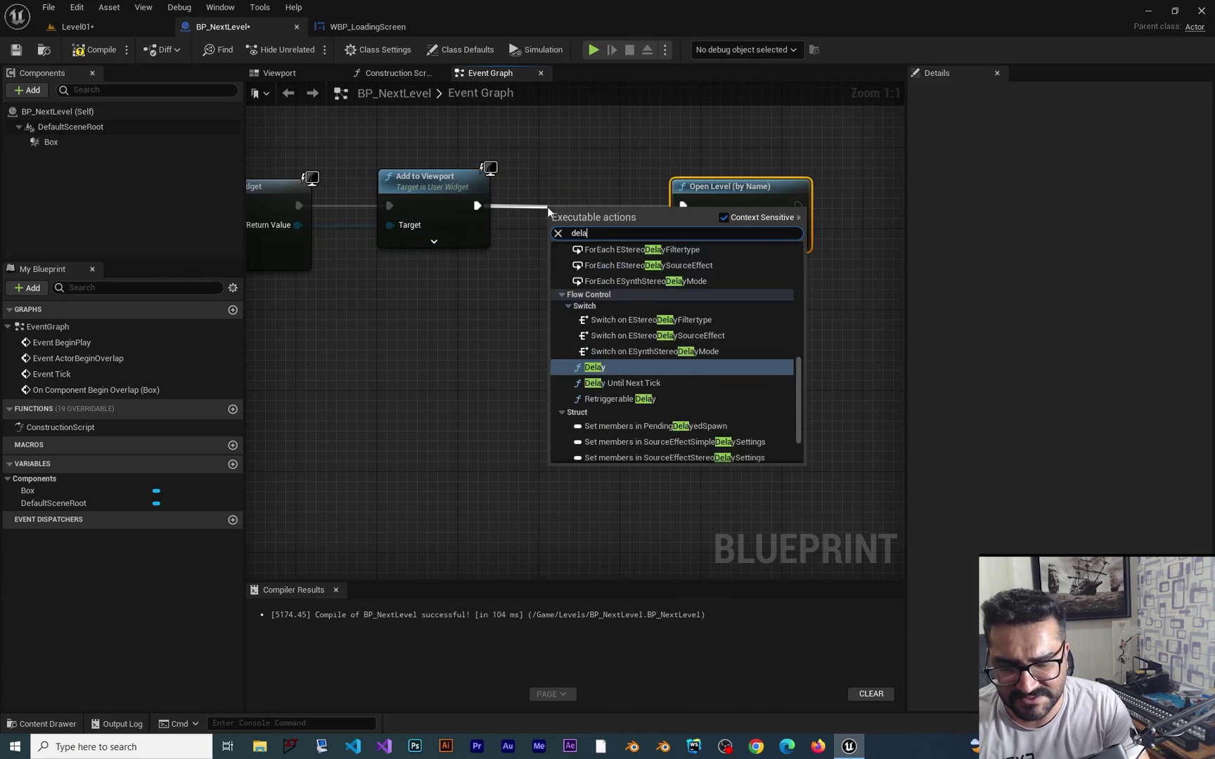
{"action": "type", "text": "y"}
{"action": "key", "text": "Return"}
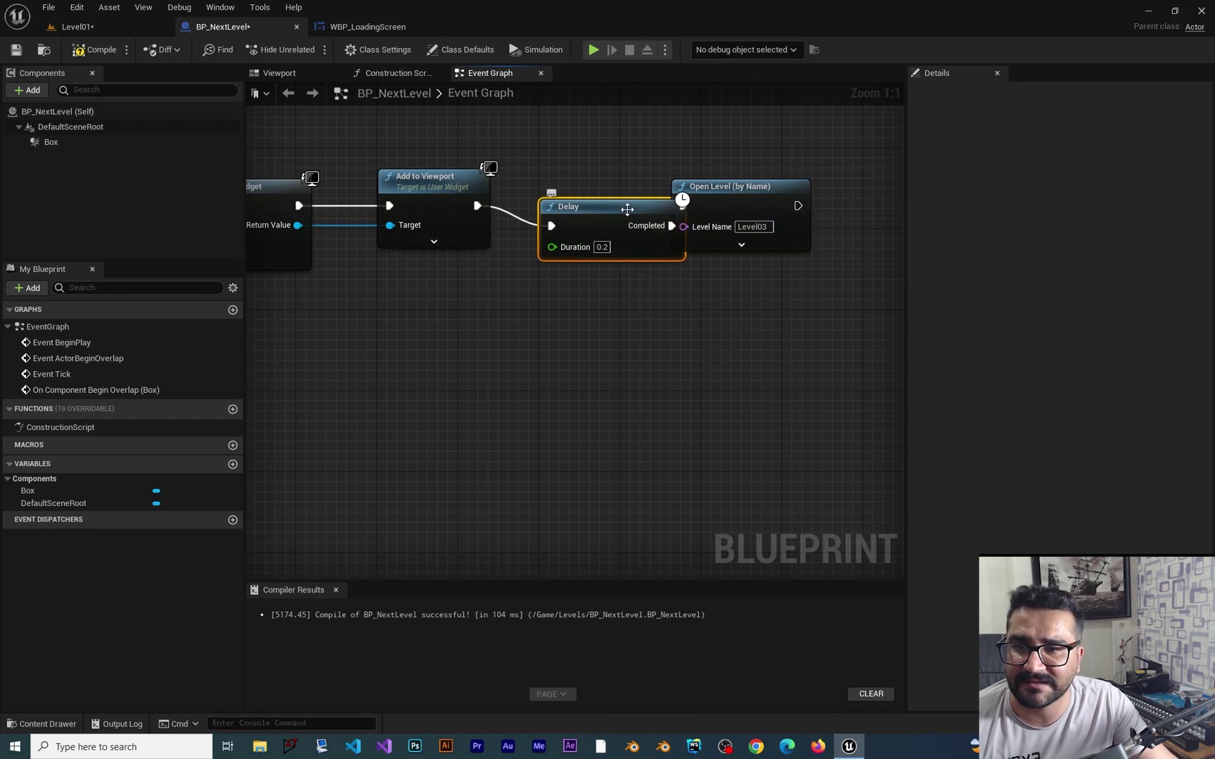
{"action": "left_click_drag", "start_coordinate": [627, 209], "coordinate": [597, 188]}
{"action": "left_click", "coordinate": [575, 227]}
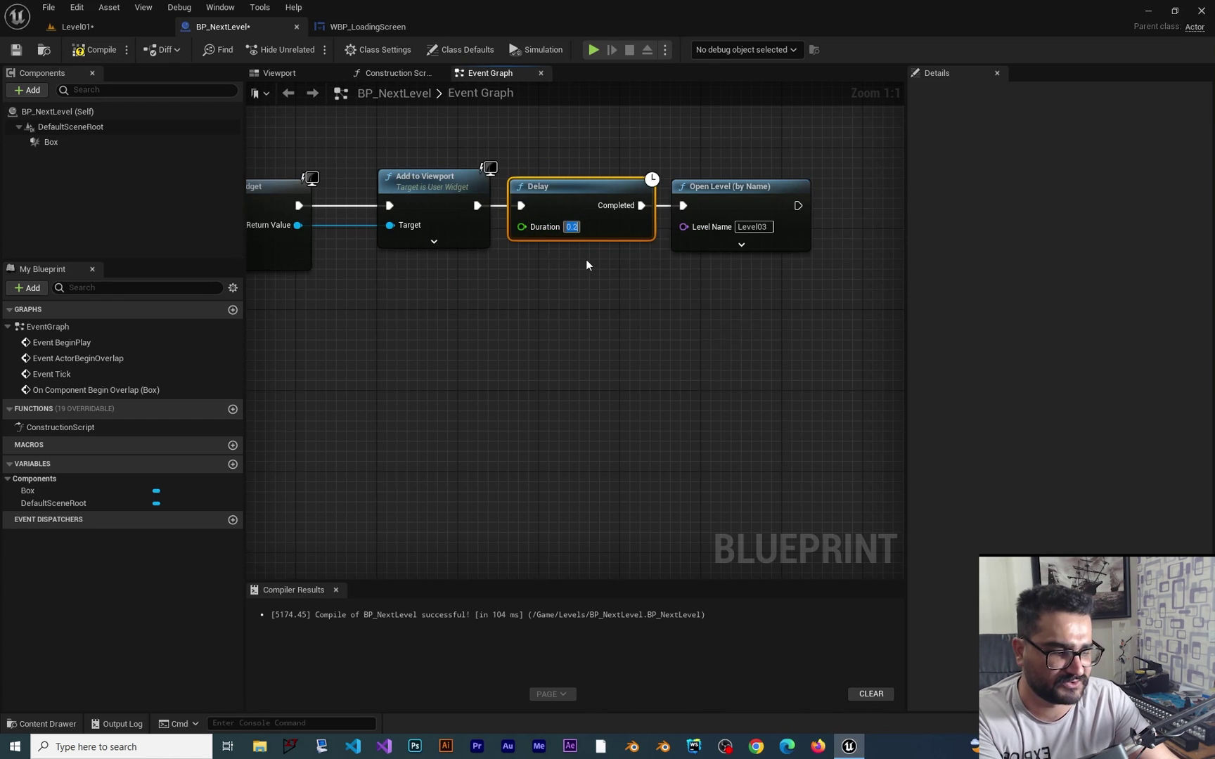
{"action": "type", "text": "2"}
{"action": "key", "text": "Return"}
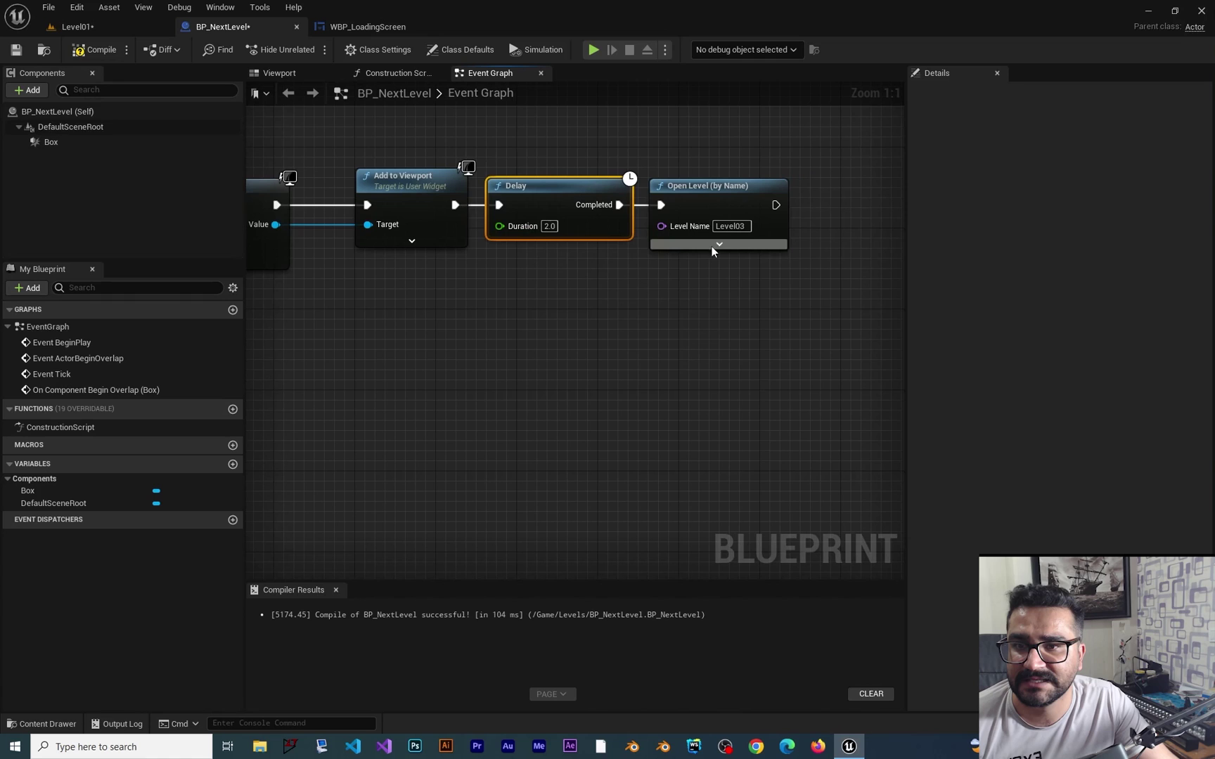
Step: Compile BP_NextLevel, start the game from its menu and walk into the trigger box
{"action": "left_click", "coordinate": [104, 55]}
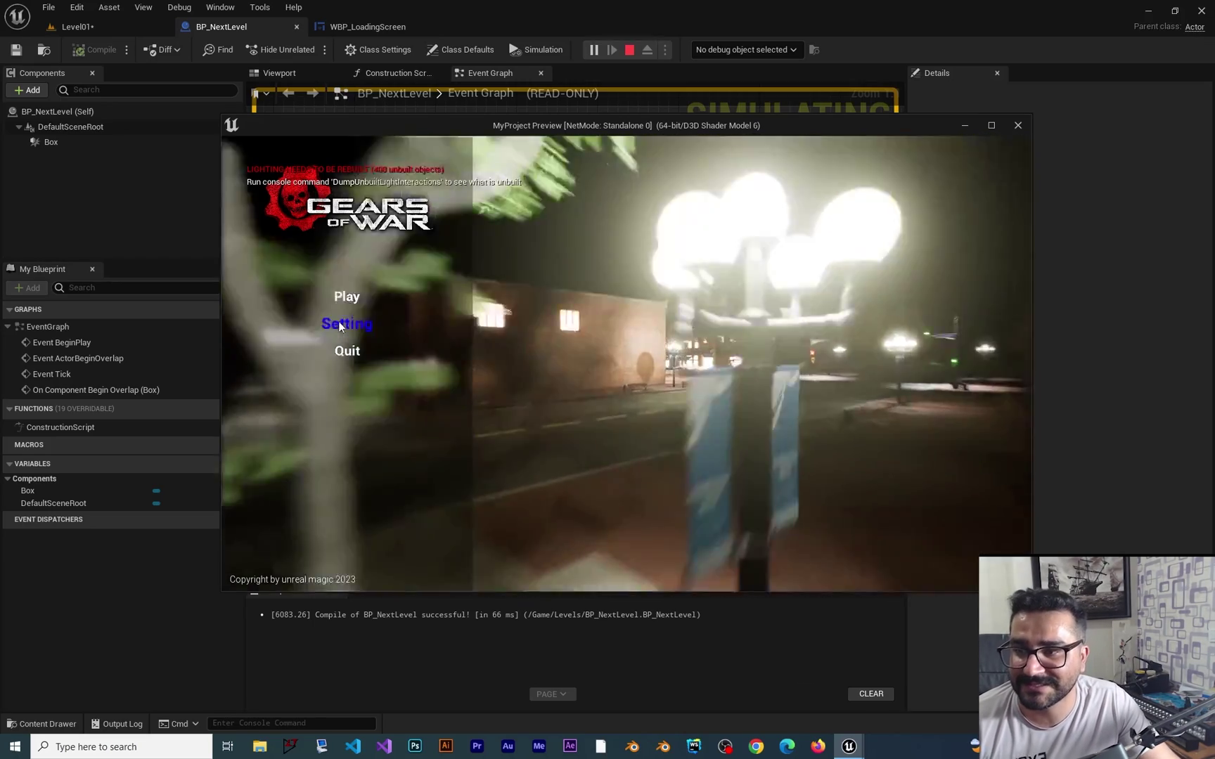
{"action": "left_click", "coordinate": [341, 323]}
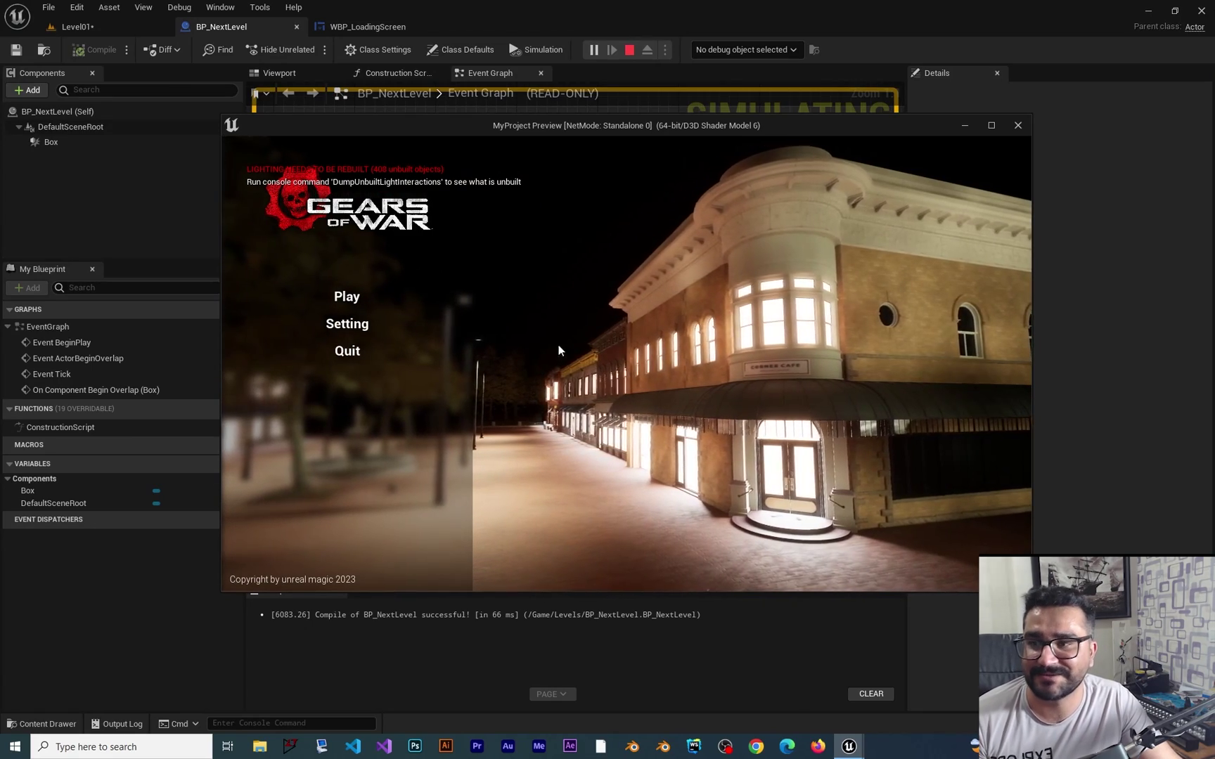
{"action": "left_click", "coordinate": [345, 298]}
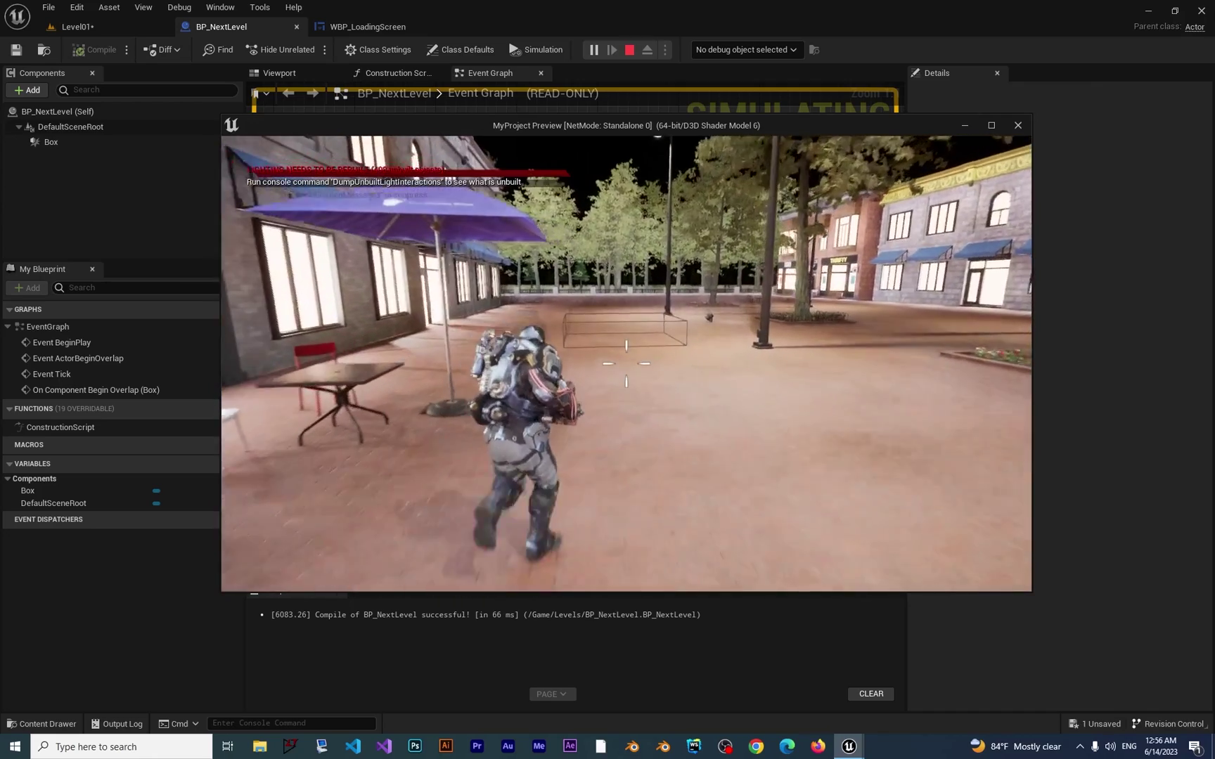
{"action": "key", "text": "w"}
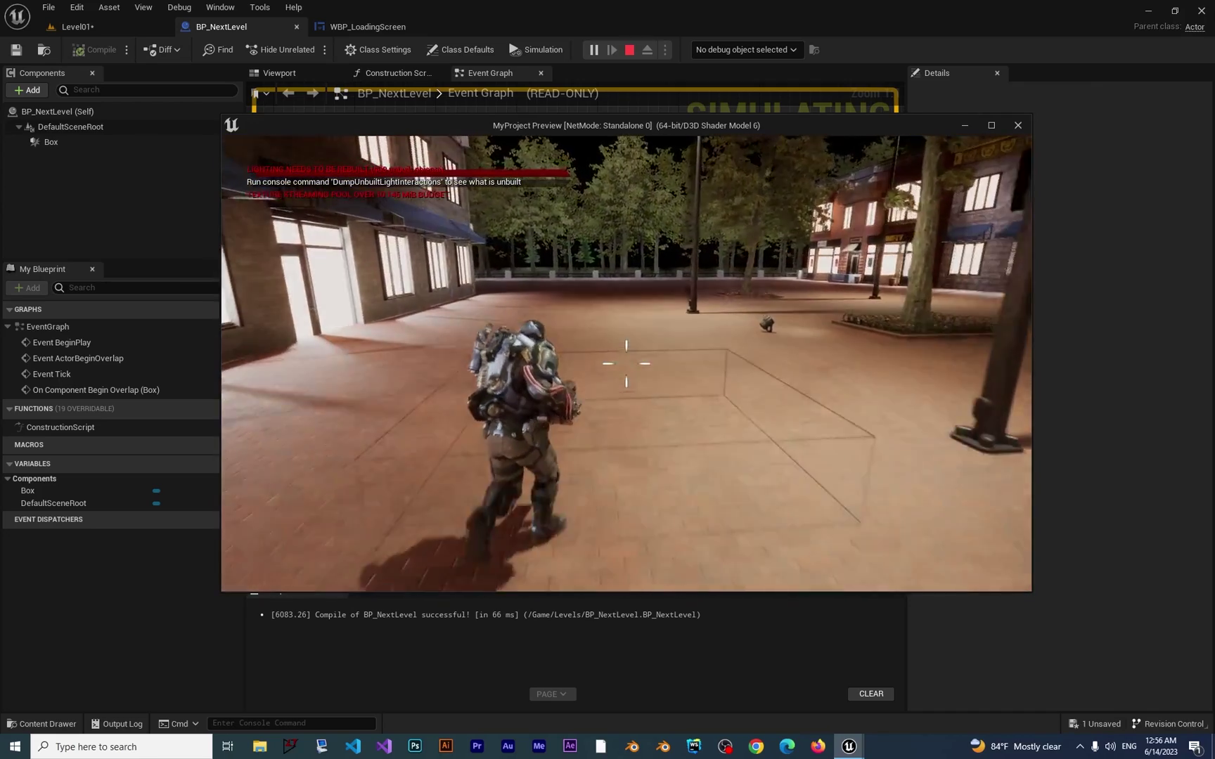
{"action": "key", "text": "w"}
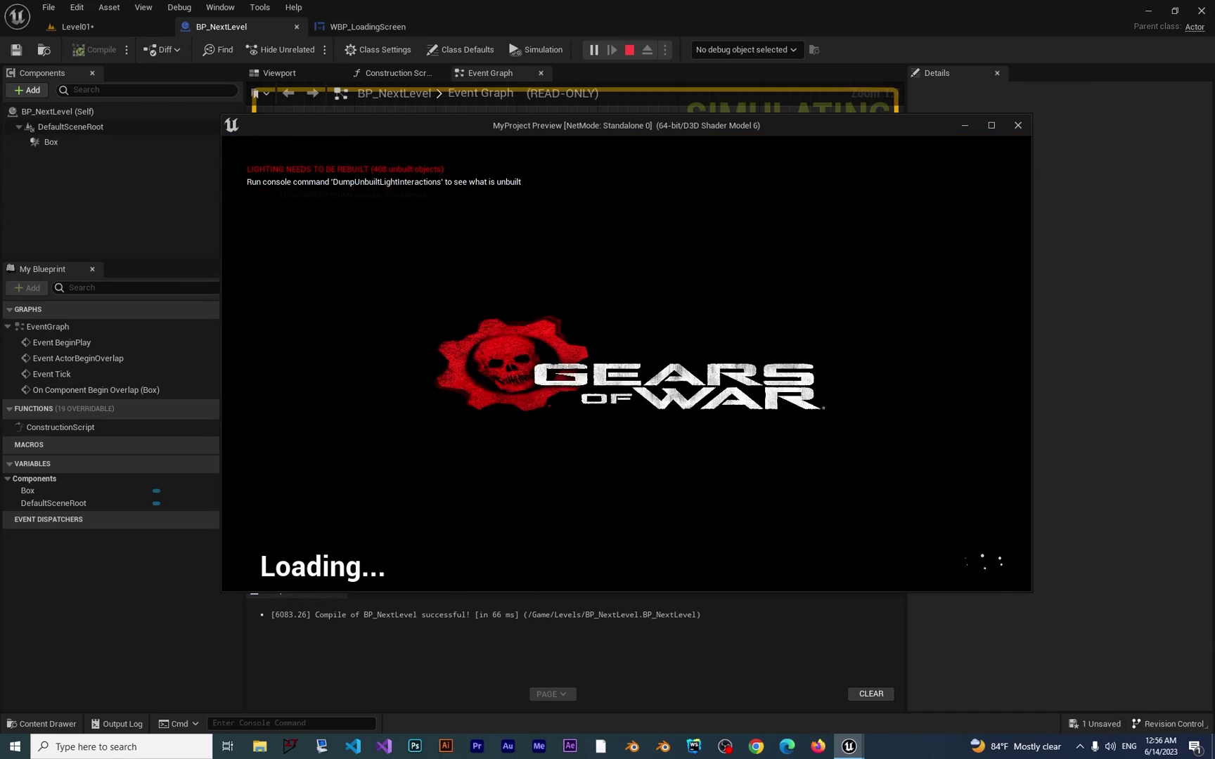